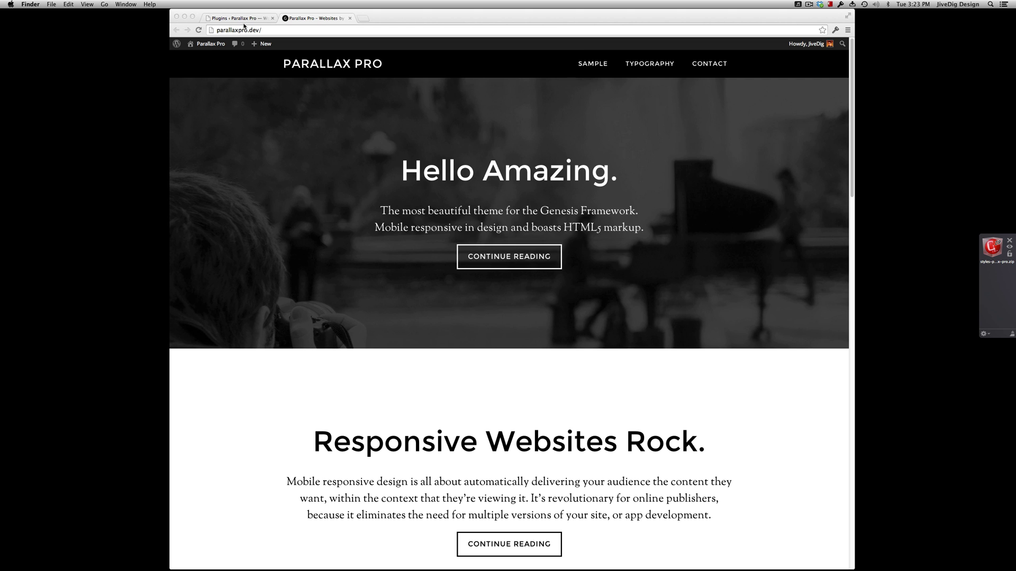
Upload styles-parallax-pro.zip as a new plugin, install it and activate it
{"action": "scroll", "coordinate": [386, 196], "scroll_direction": "down", "scroll_amount": 2}
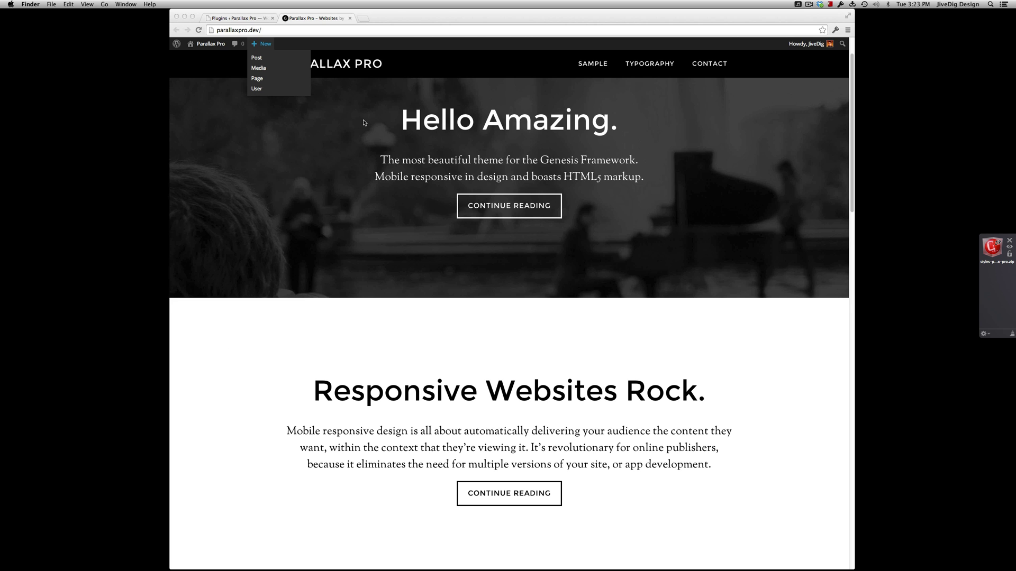
{"action": "scroll", "coordinate": [389, 219], "scroll_direction": "down", "scroll_amount": 15}
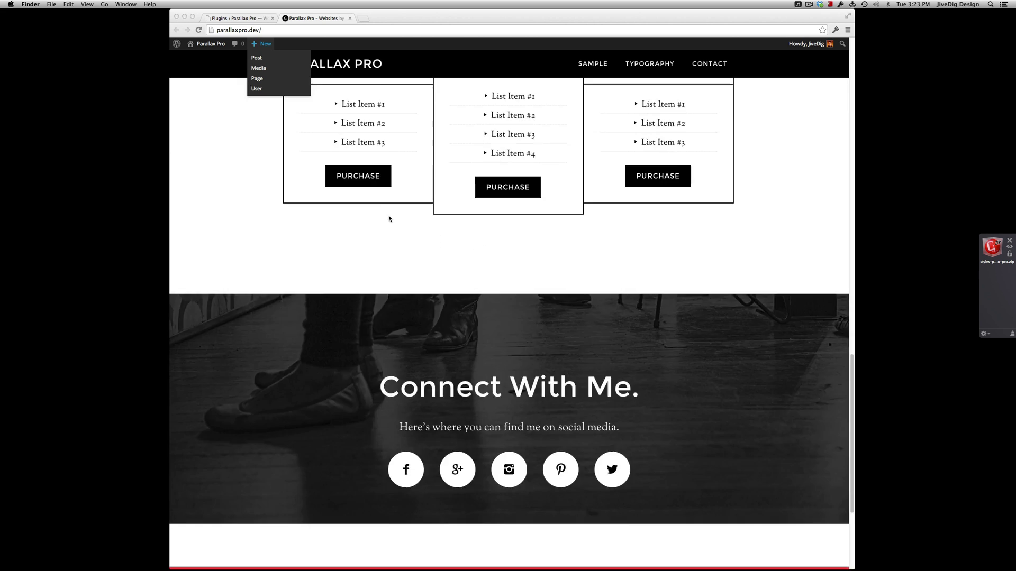
{"action": "scroll", "coordinate": [389, 218], "scroll_direction": "up", "scroll_amount": 10}
{"action": "left_click", "coordinate": [265, 18]}
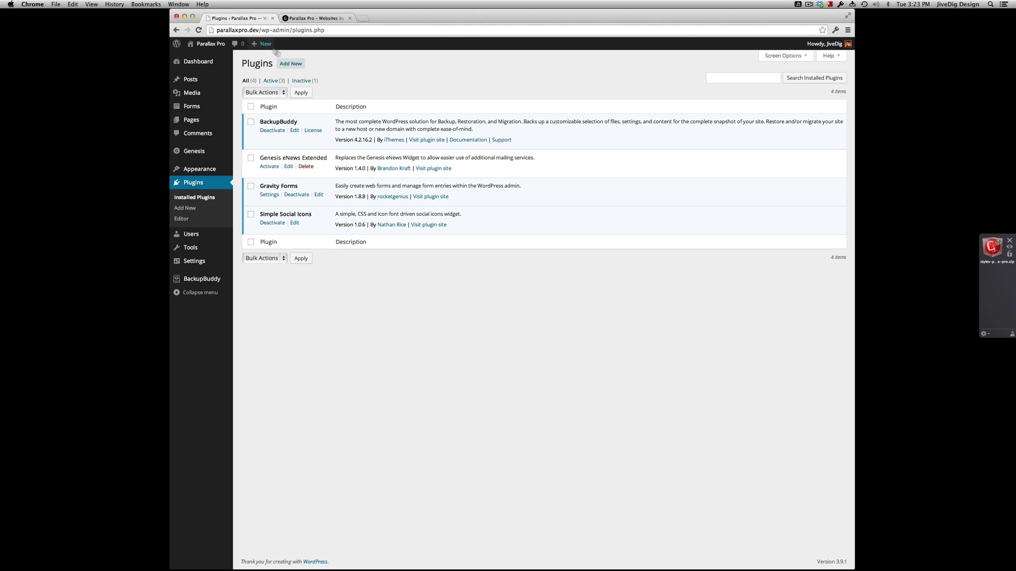
{"action": "left_click", "coordinate": [291, 64]}
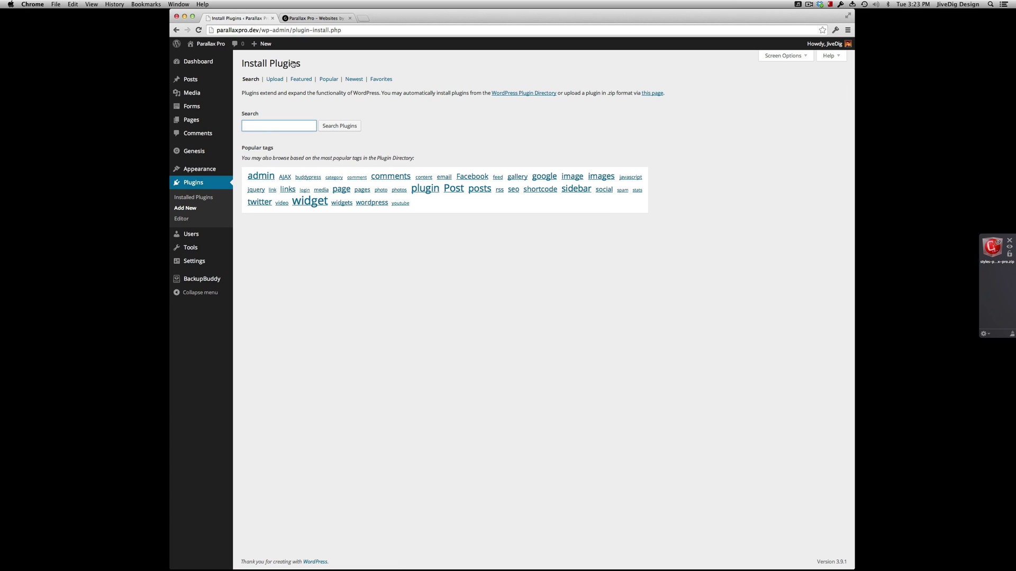
{"action": "left_click", "coordinate": [274, 79]}
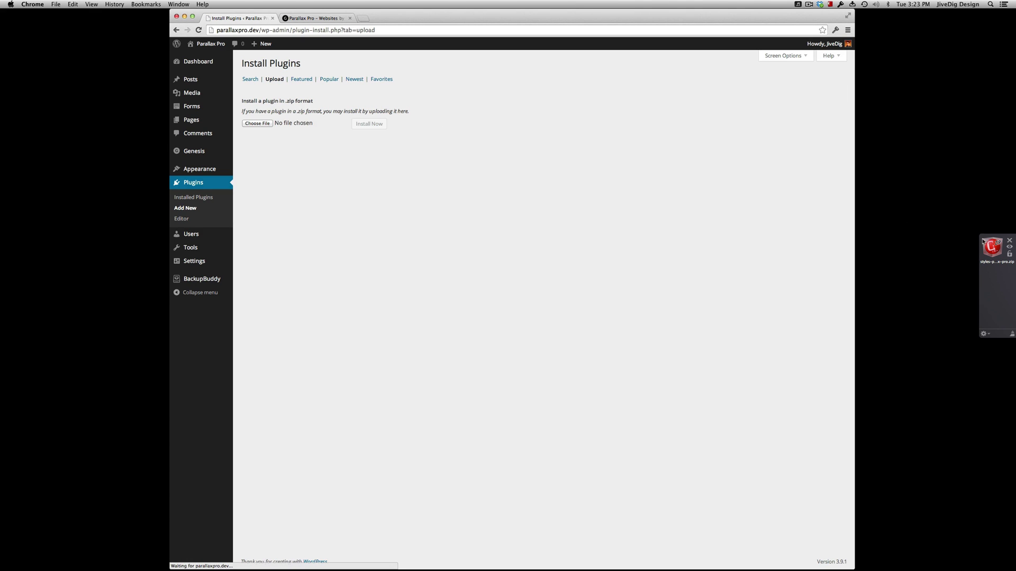
{"action": "left_click_drag", "start_coordinate": [992, 247], "coordinate": [267, 125]}
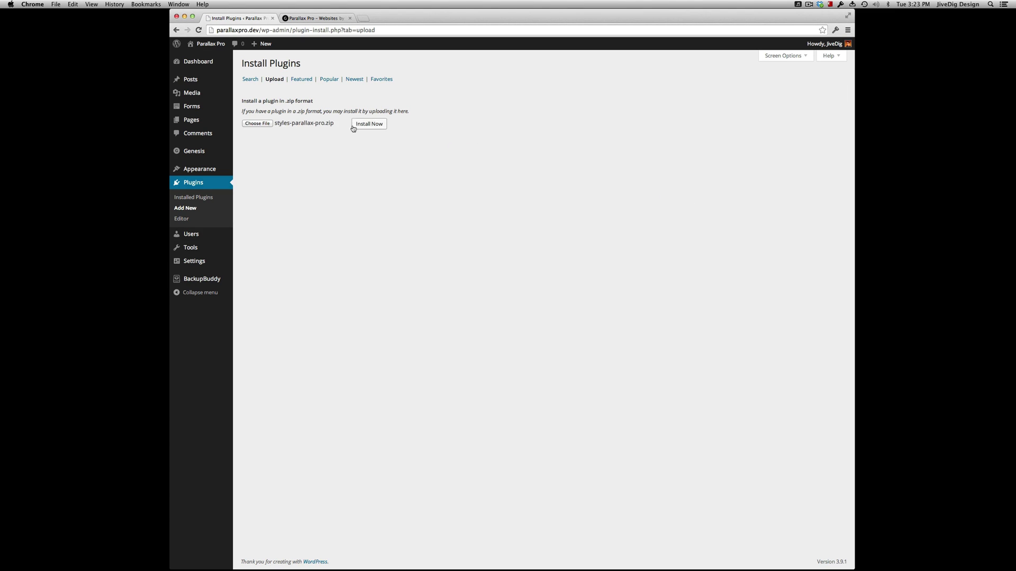
{"action": "left_click", "coordinate": [369, 124]}
{"action": "left_click", "coordinate": [260, 117]}
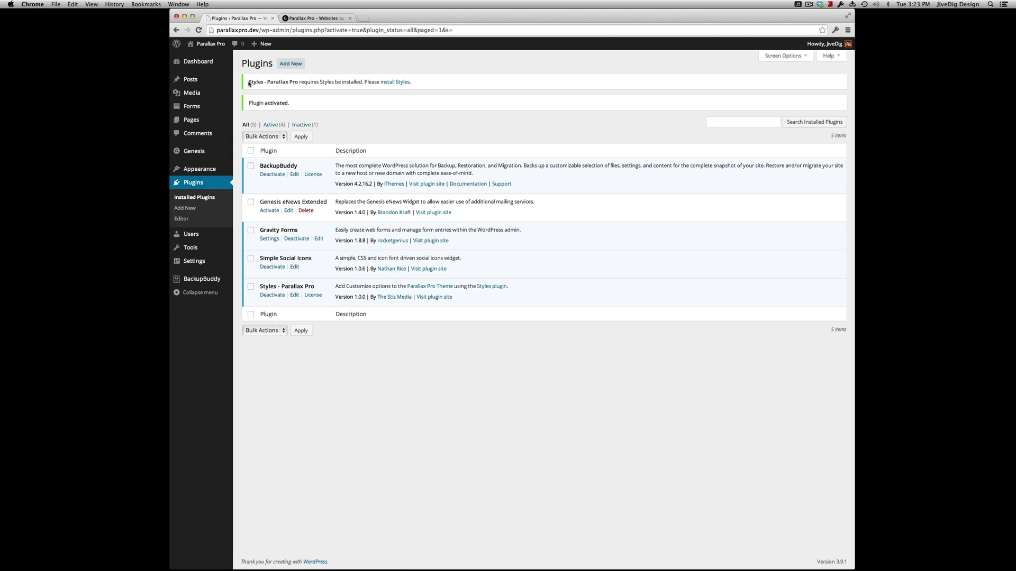
Install the required Styles plugin from the link in the notice
{"action": "left_click_drag", "start_coordinate": [246, 82], "coordinate": [468, 84]}
{"action": "left_click", "coordinate": [460, 90]}
{"action": "left_click", "coordinate": [394, 82]}
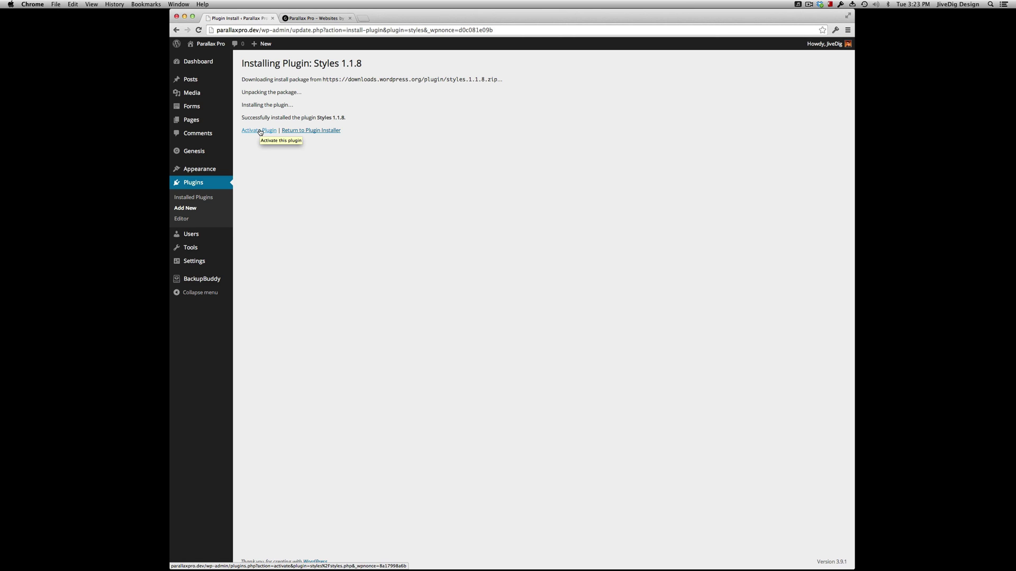
Activate the Styles plugin and open the Styles - Parallax Pro License page
{"action": "left_click", "coordinate": [260, 132]}
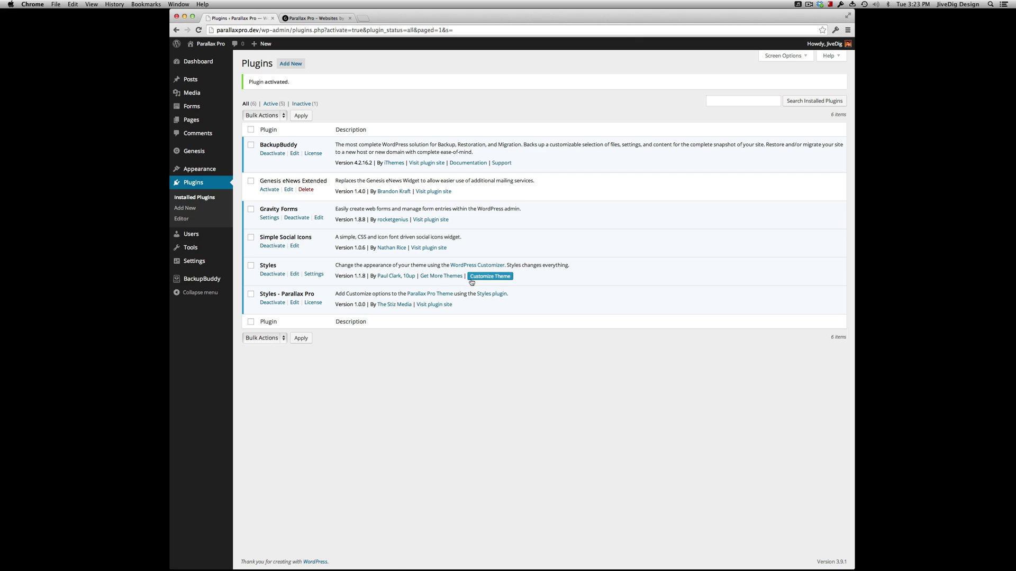
{"action": "left_click", "coordinate": [313, 303]}
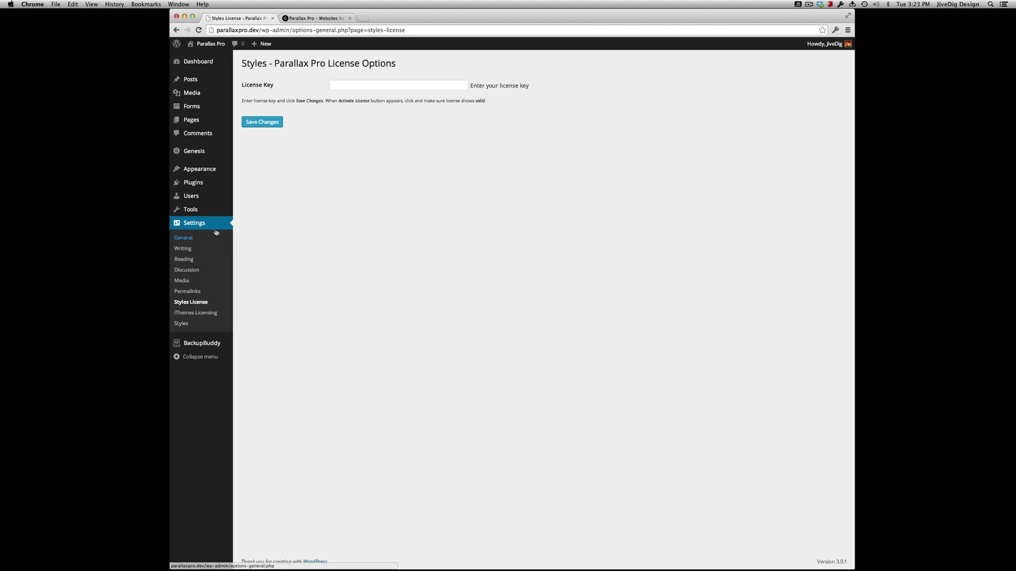
{"action": "mouse_move", "coordinate": [200, 174]}
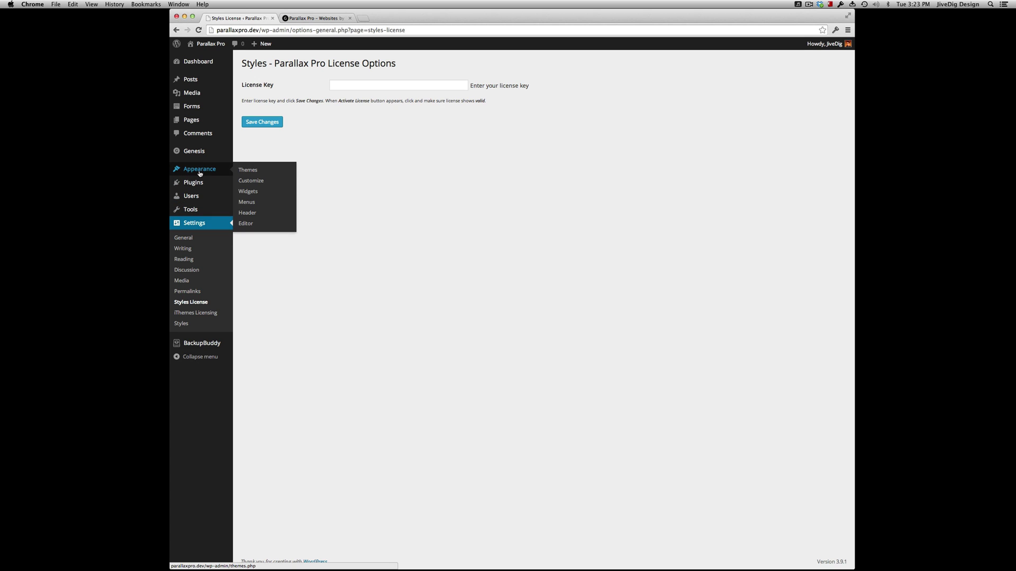
Open Appearance > Customize, then expand and collapse the Global Defaults section
{"action": "left_click", "coordinate": [256, 181]}
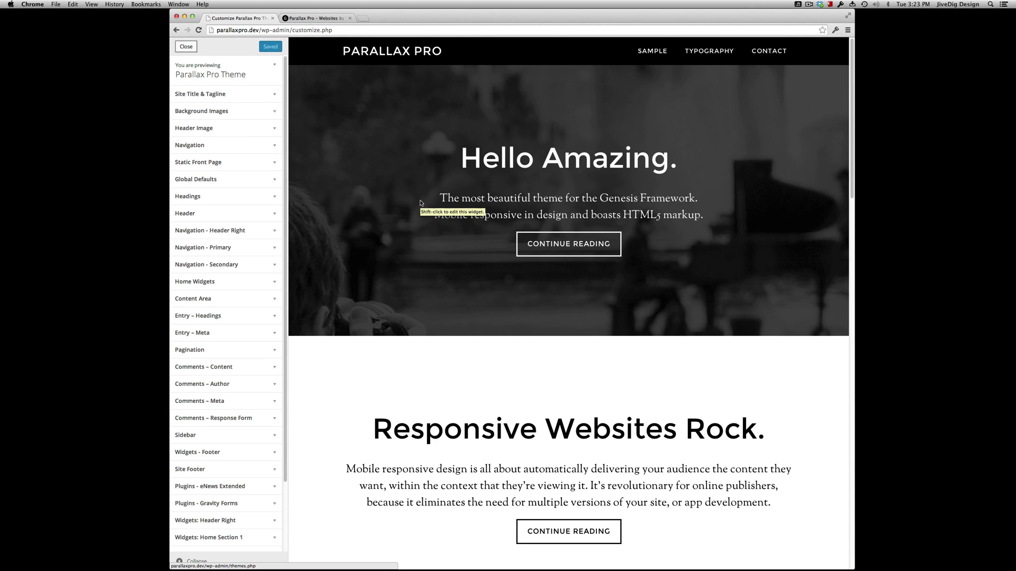
{"action": "left_click", "coordinate": [228, 182]}
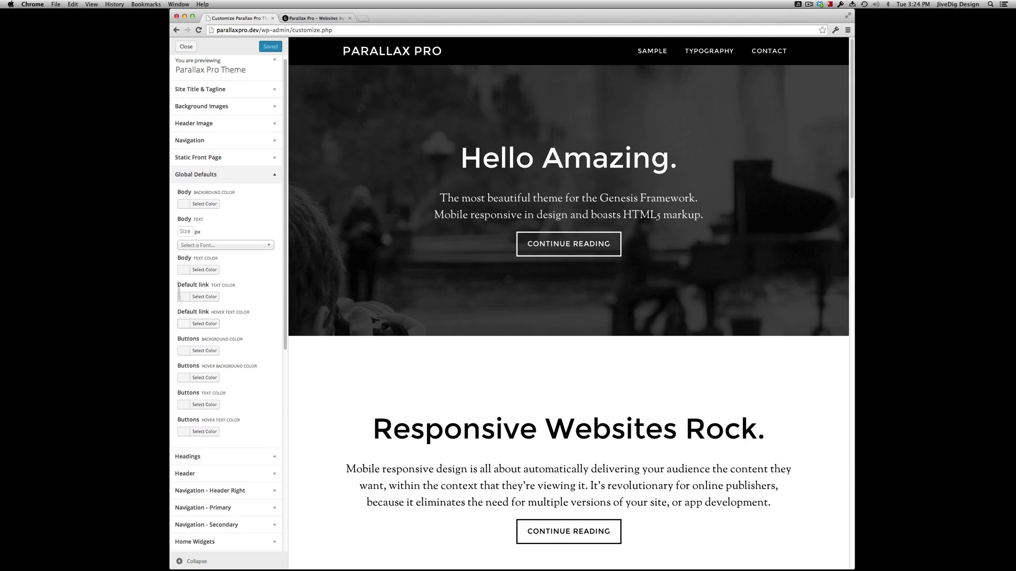
{"action": "left_click", "coordinate": [197, 178]}
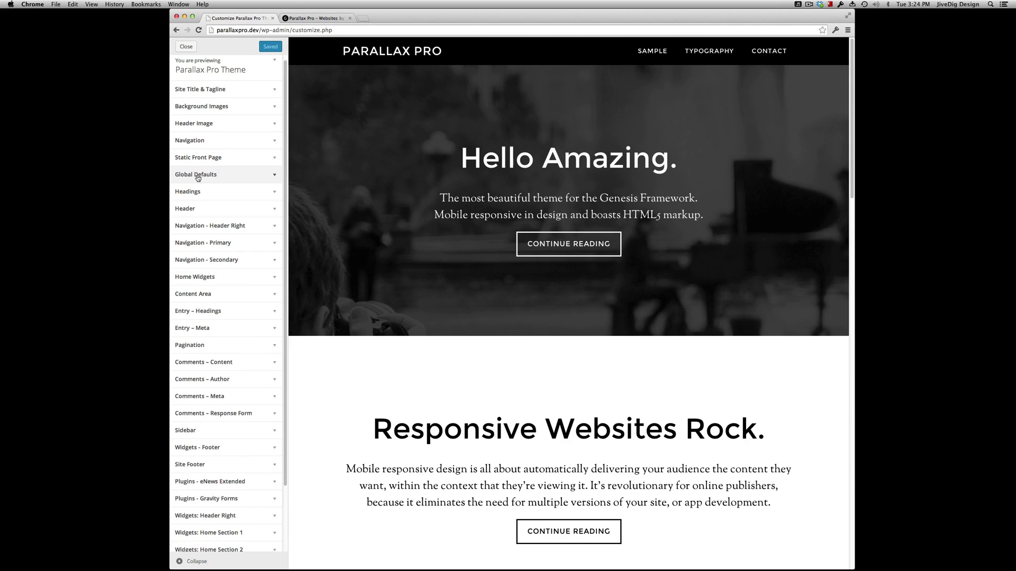
Set the Header section's site header background colour to blue #1e73be
{"action": "left_click", "coordinate": [219, 209]}
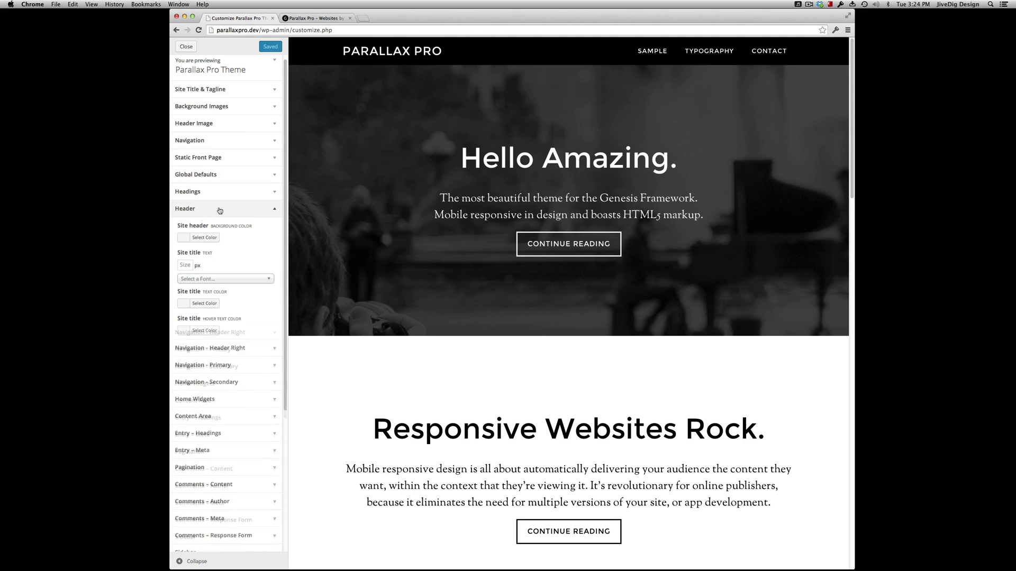
{"action": "left_click", "coordinate": [185, 240]}
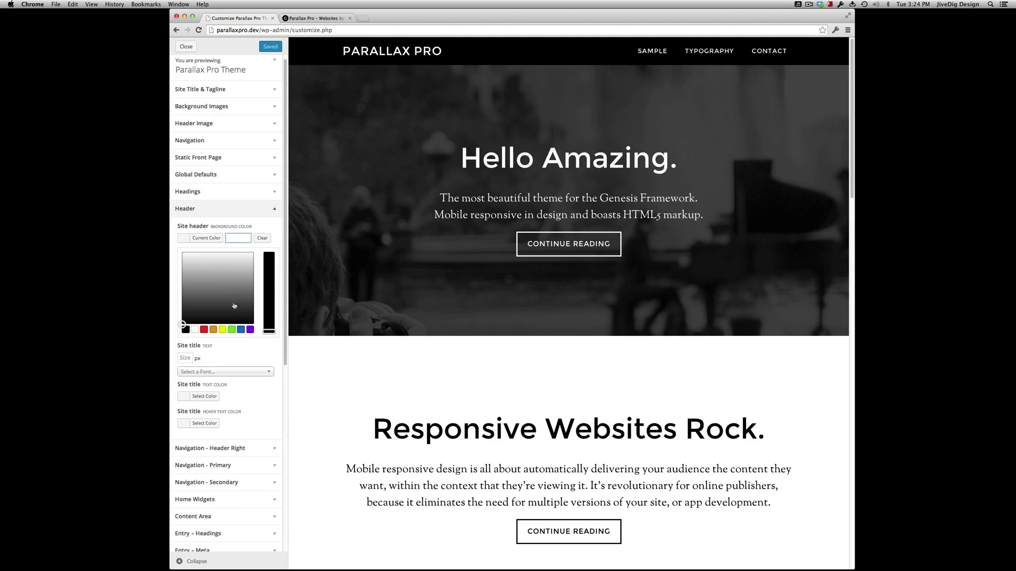
{"action": "left_click", "coordinate": [240, 330]}
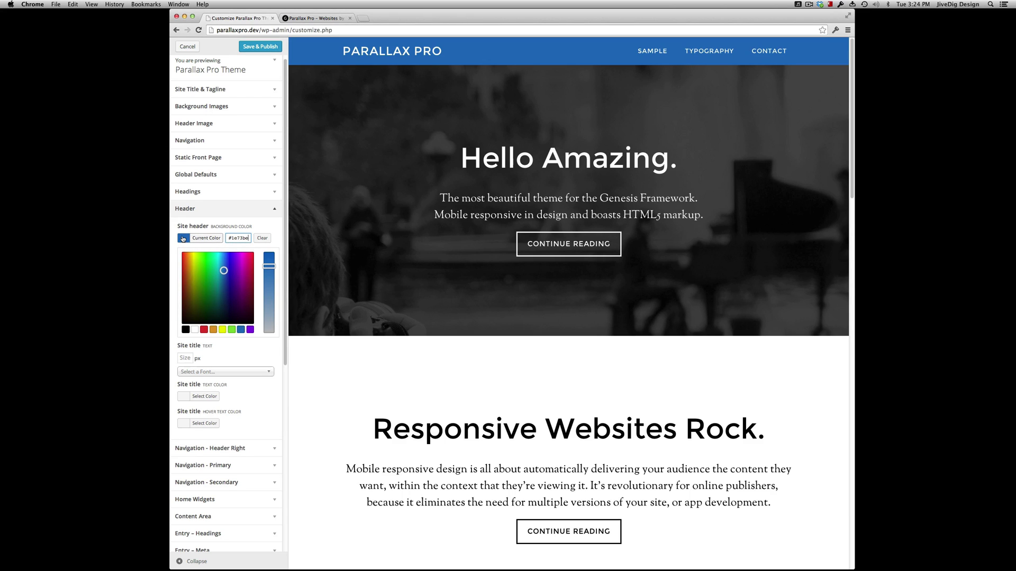
{"action": "left_click", "coordinate": [182, 240]}
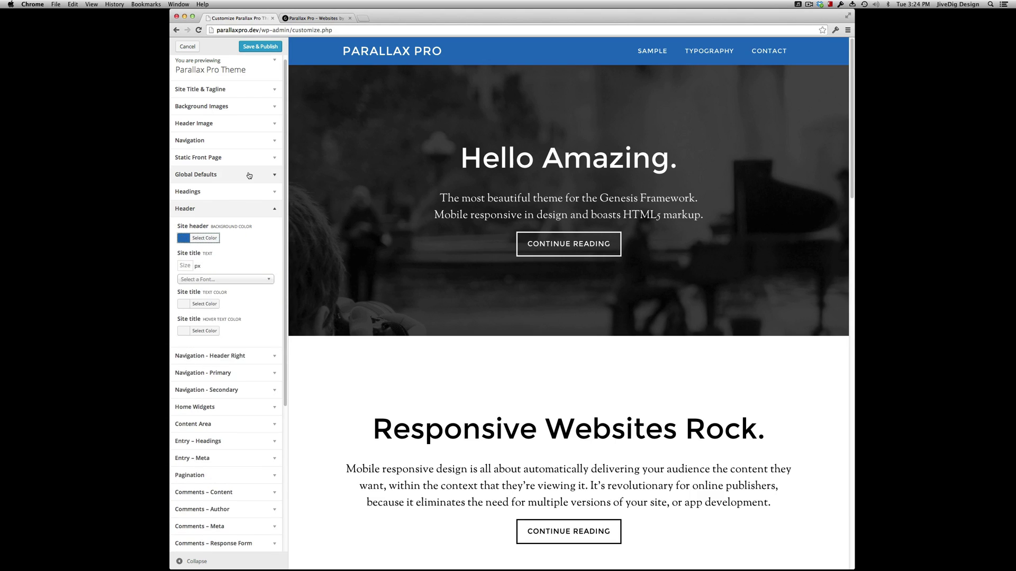
Try several Navigation - Header Right menu text colours, then clear back to default
{"action": "scroll", "coordinate": [243, 256], "scroll_direction": "down", "scroll_amount": 3}
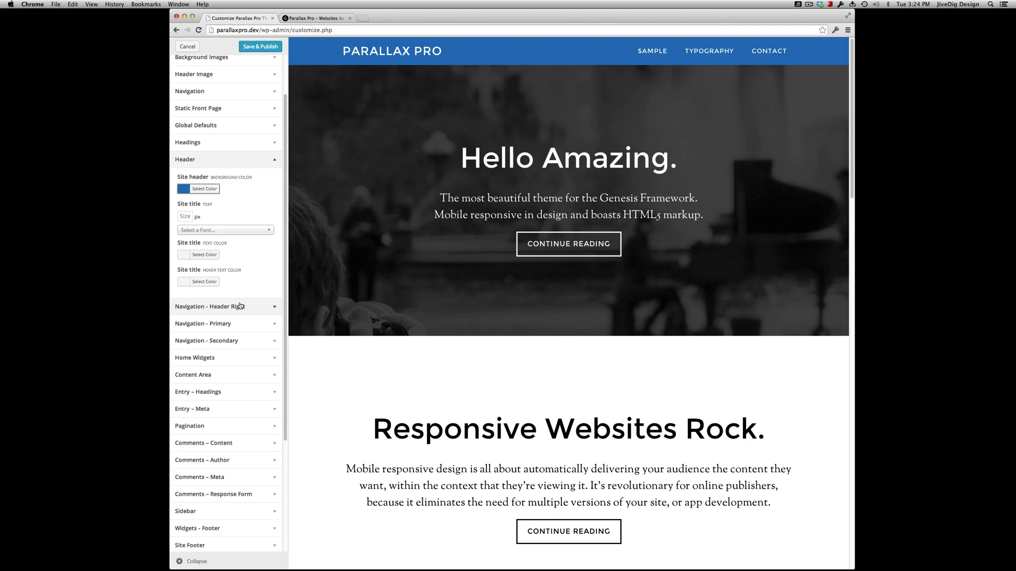
{"action": "left_click", "coordinate": [241, 306]}
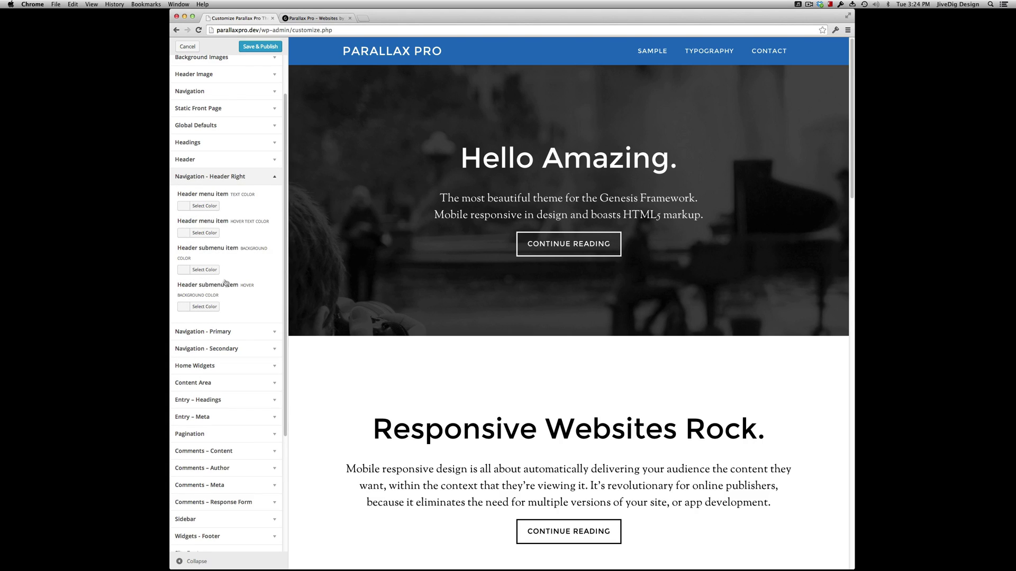
{"action": "left_click", "coordinate": [184, 206]}
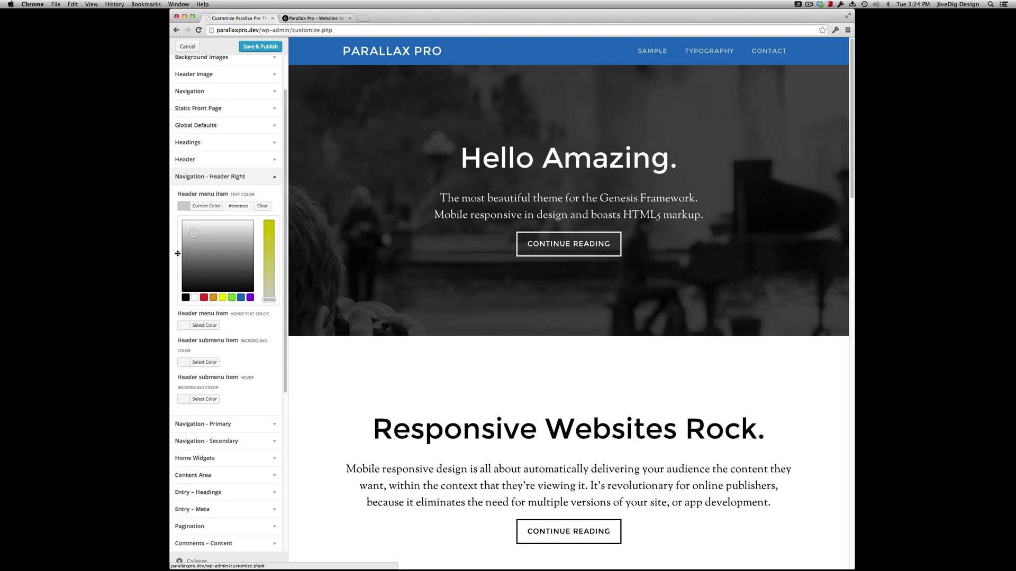
{"action": "left_click_drag", "start_coordinate": [177, 255], "coordinate": [287, 321]}
{"action": "left_click", "coordinate": [231, 298]}
{"action": "left_click", "coordinate": [250, 297]}
{"action": "left_click", "coordinate": [222, 297]}
{"action": "left_click", "coordinate": [195, 297]}
{"action": "left_click", "coordinate": [262, 206]}
{"action": "left_click", "coordinate": [258, 179]}
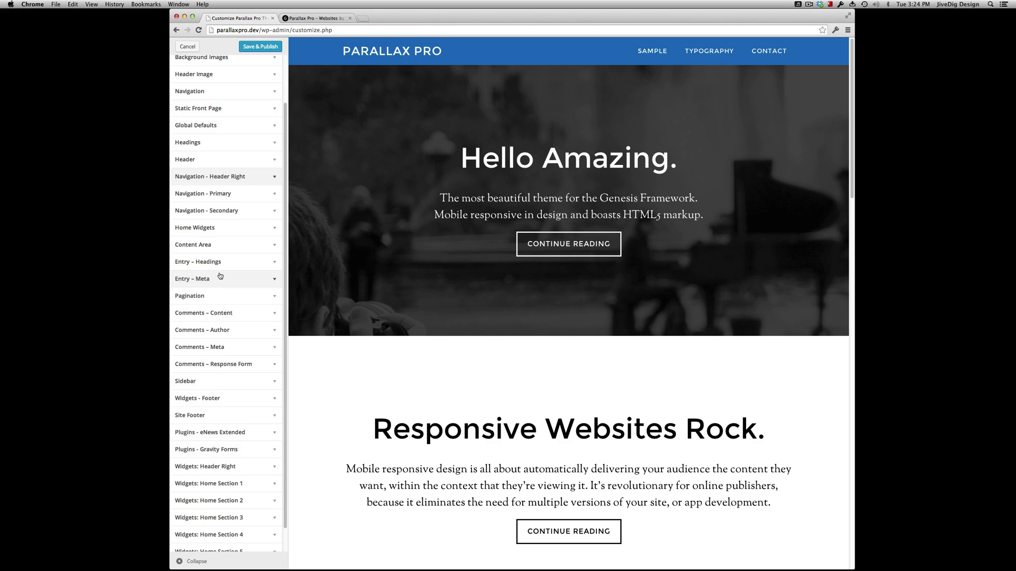
Expand Home Widgets, check Background Images, then scroll to the Home-Even colour options
{"action": "scroll", "coordinate": [418, 269], "scroll_direction": "down", "scroll_amount": 5}
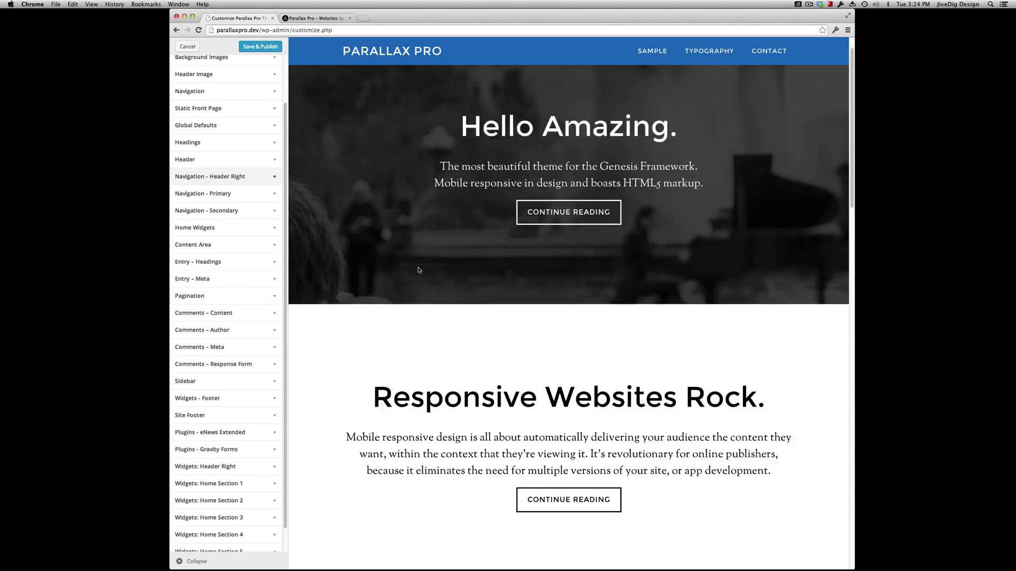
{"action": "left_click", "coordinate": [262, 231]}
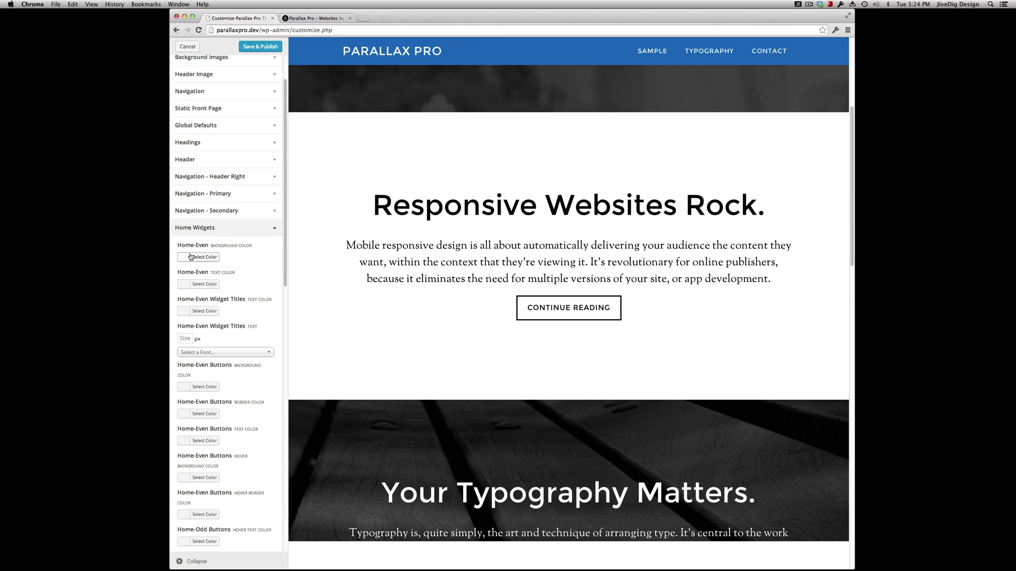
{"action": "scroll", "coordinate": [474, 176], "scroll_direction": "up", "scroll_amount": 5}
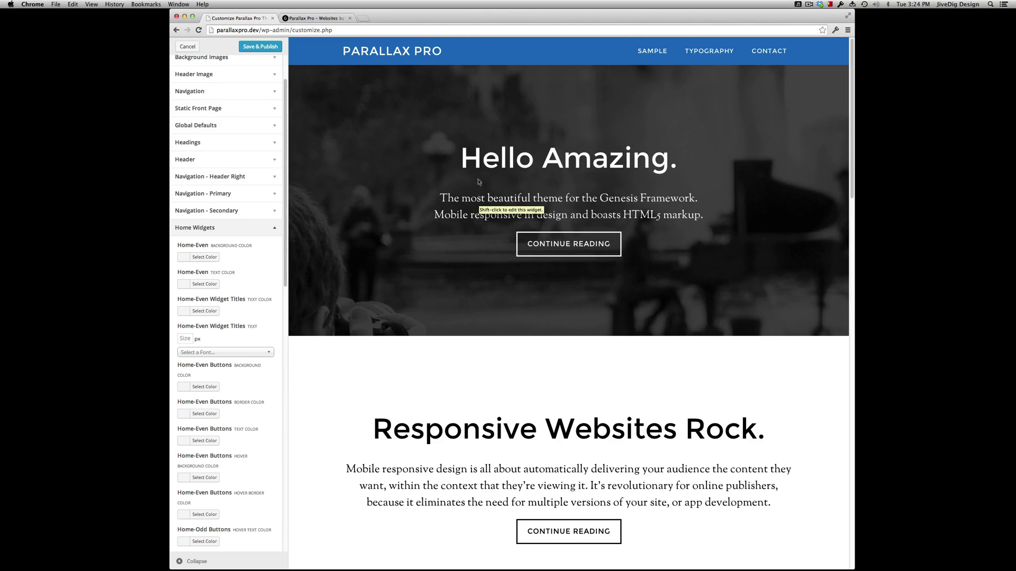
{"action": "left_click", "coordinate": [238, 59]}
{"action": "scroll", "coordinate": [233, 127], "scroll_direction": "up", "scroll_amount": 2}
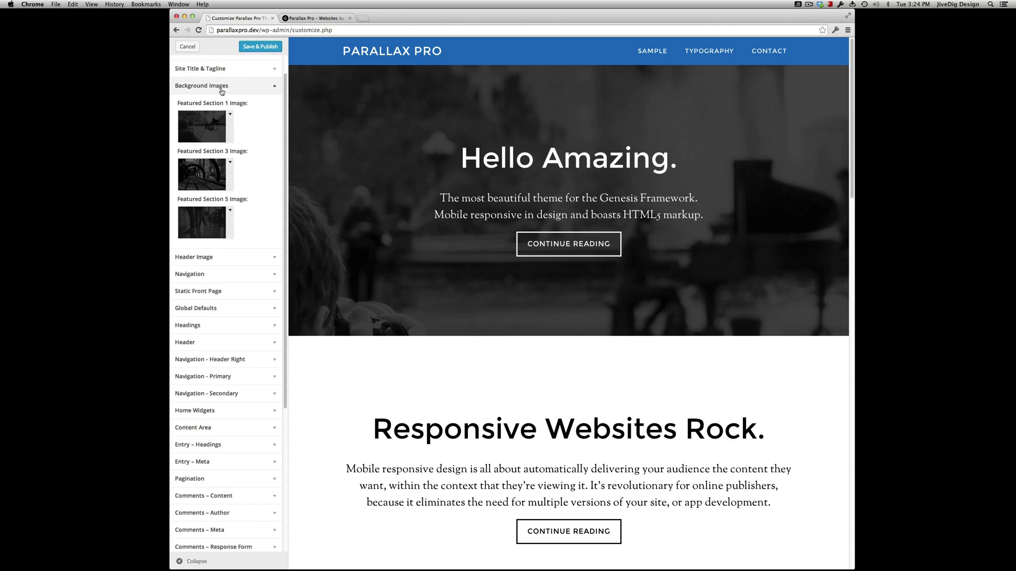
{"action": "left_click", "coordinate": [221, 86]}
{"action": "scroll", "coordinate": [546, 275], "scroll_direction": "down", "scroll_amount": 2}
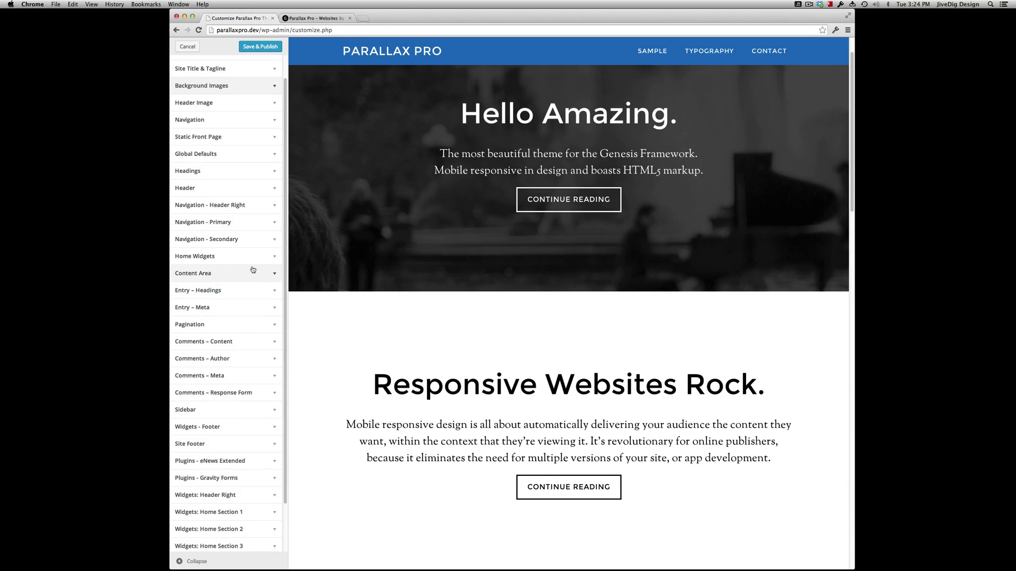
{"action": "left_click", "coordinate": [228, 257]}
{"action": "scroll", "coordinate": [477, 315], "scroll_direction": "down", "scroll_amount": 1}
{"action": "scroll", "coordinate": [465, 307], "scroll_direction": "down", "scroll_amount": 3}
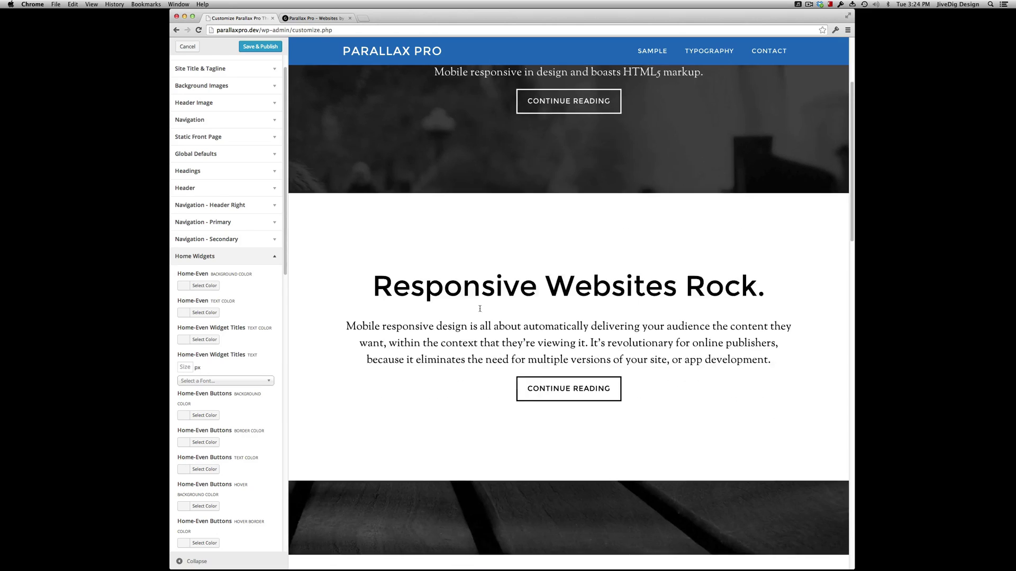
Set the Home-Even background colour to blue #1e73be
{"action": "left_click", "coordinate": [186, 286]}
{"action": "left_click", "coordinate": [241, 376]}
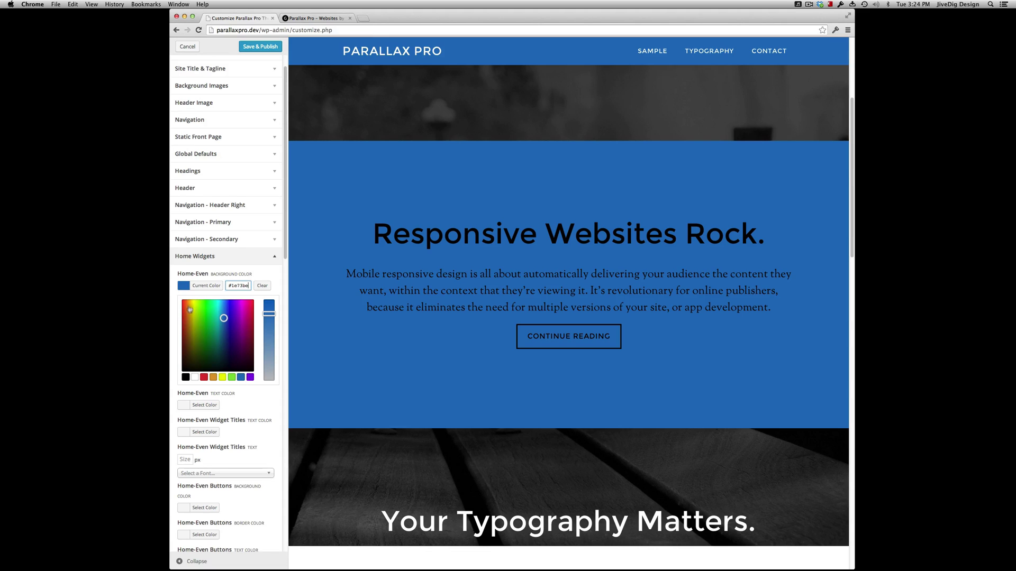
{"action": "left_click", "coordinate": [183, 286]}
{"action": "scroll", "coordinate": [486, 318], "scroll_direction": "down", "scroll_amount": 8}
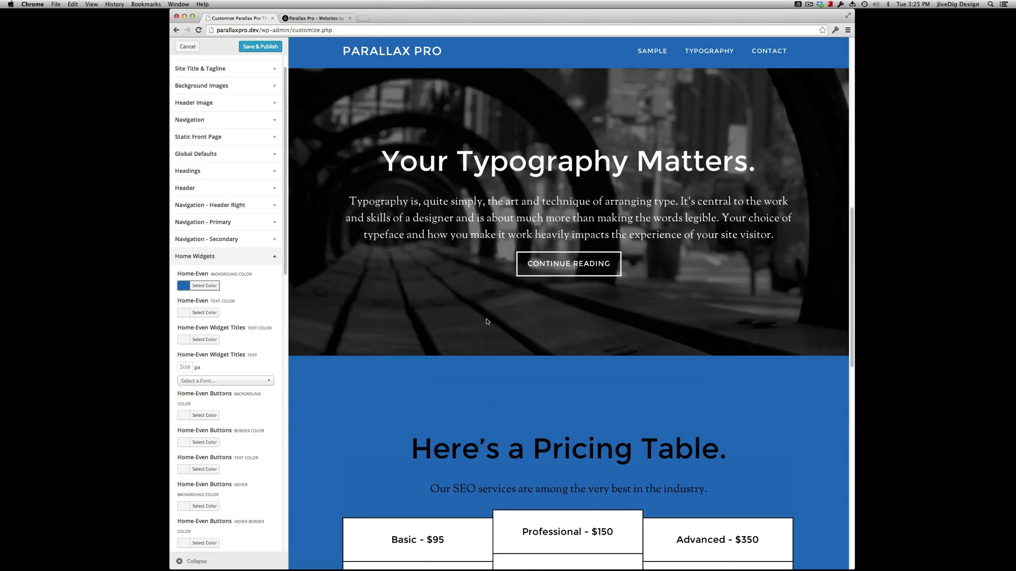
{"action": "scroll", "coordinate": [487, 321], "scroll_direction": "up", "scroll_amount": 5}
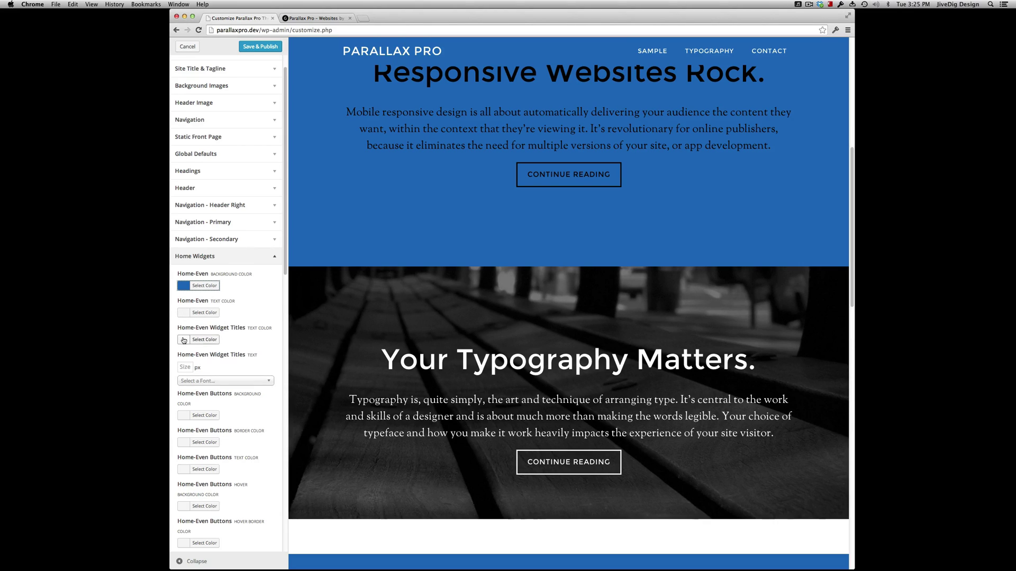
Open the Home-Even text and Widget Titles colour pickers, with titles at #eeeeee
{"action": "left_click", "coordinate": [185, 312]}
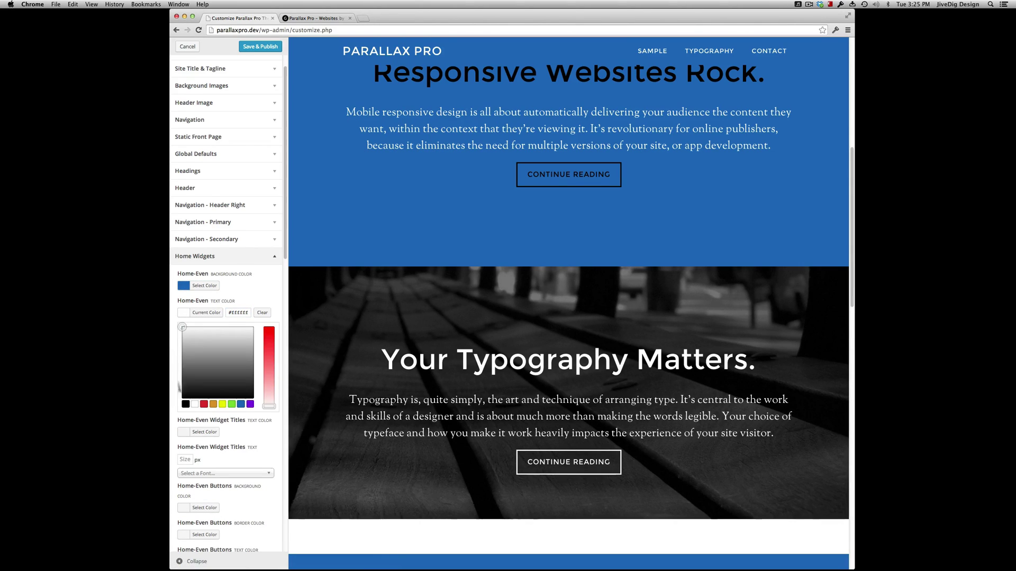
{"action": "left_click", "coordinate": [201, 432]}
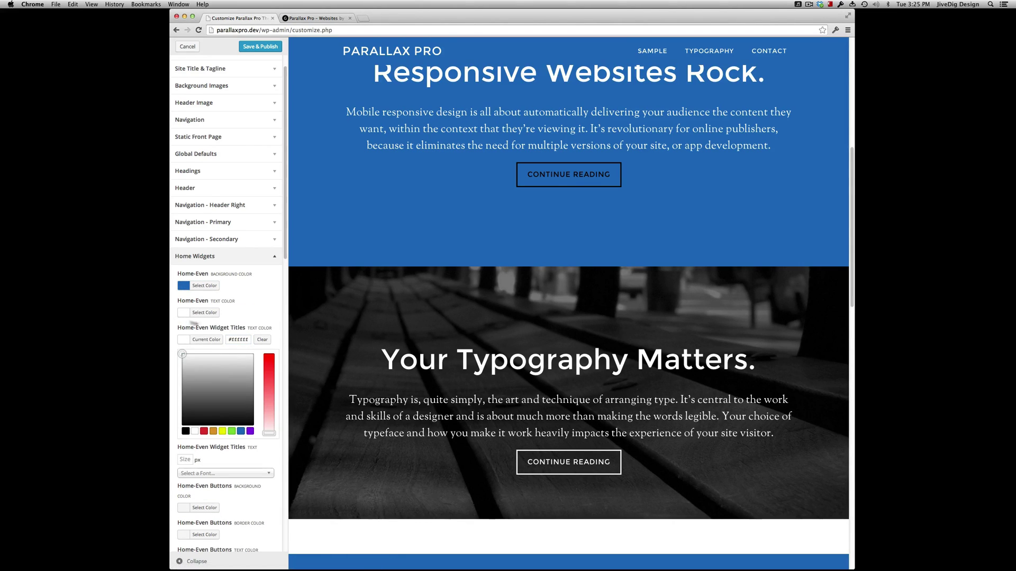
{"action": "left_click", "coordinate": [202, 285]}
{"action": "scroll", "coordinate": [198, 308], "scroll_direction": "down", "scroll_amount": 5}
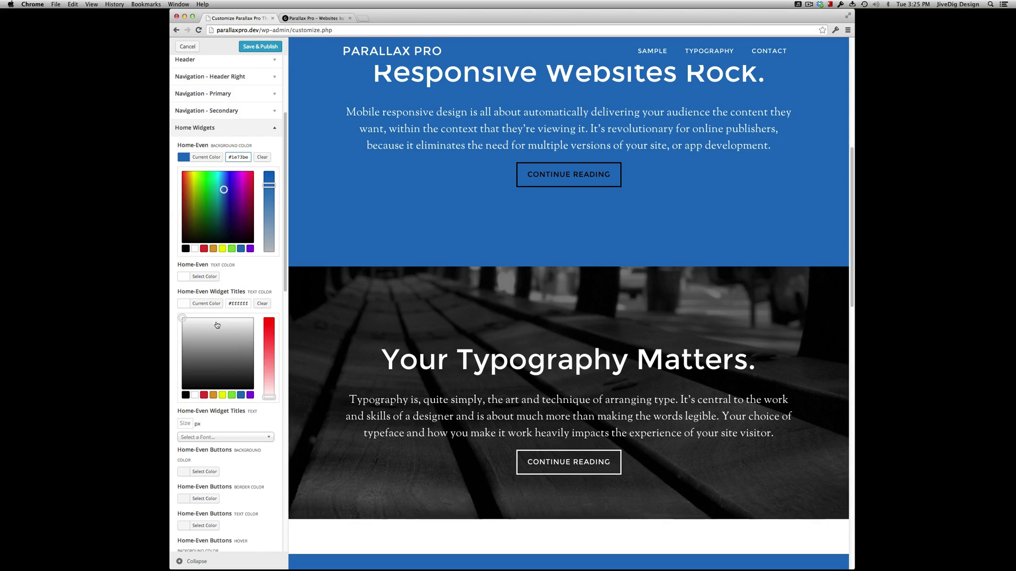
{"action": "scroll", "coordinate": [218, 333], "scroll_direction": "down", "scroll_amount": 2}
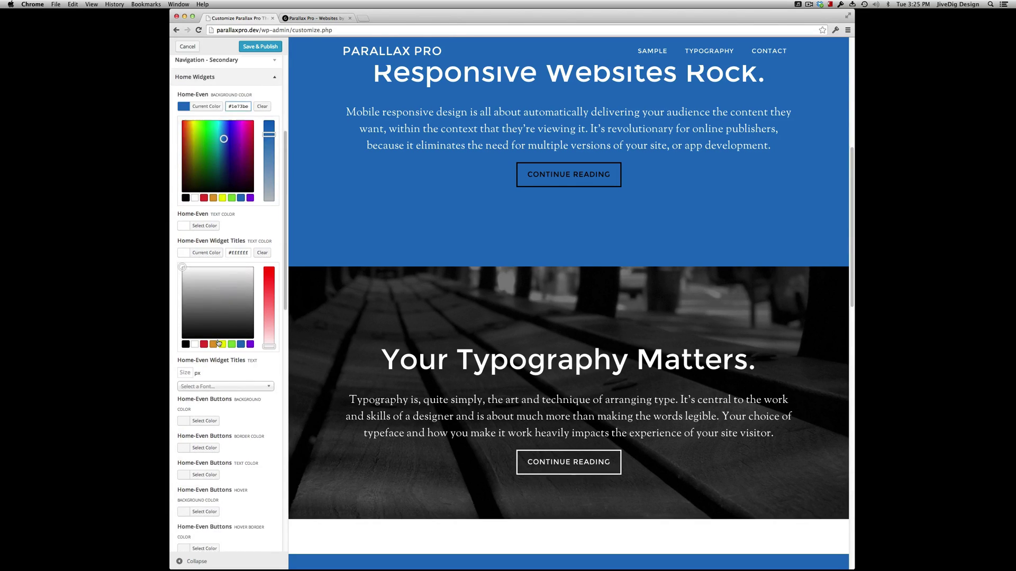
{"action": "scroll", "coordinate": [210, 358], "scroll_direction": "down", "scroll_amount": 1}
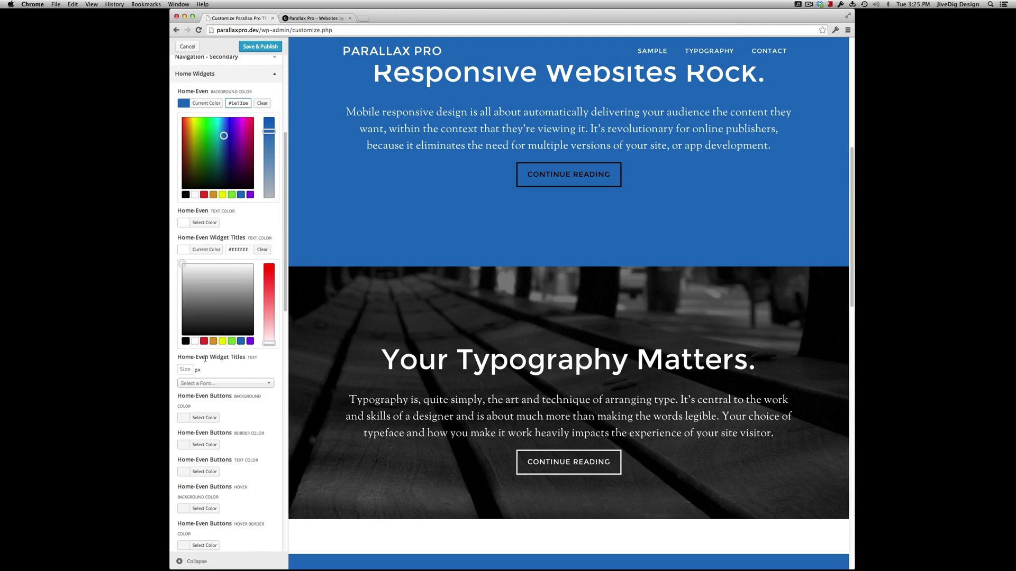
Make the Home-Even button border, text and hover background colours white
{"action": "scroll", "coordinate": [188, 415], "scroll_direction": "down", "scroll_amount": 4}
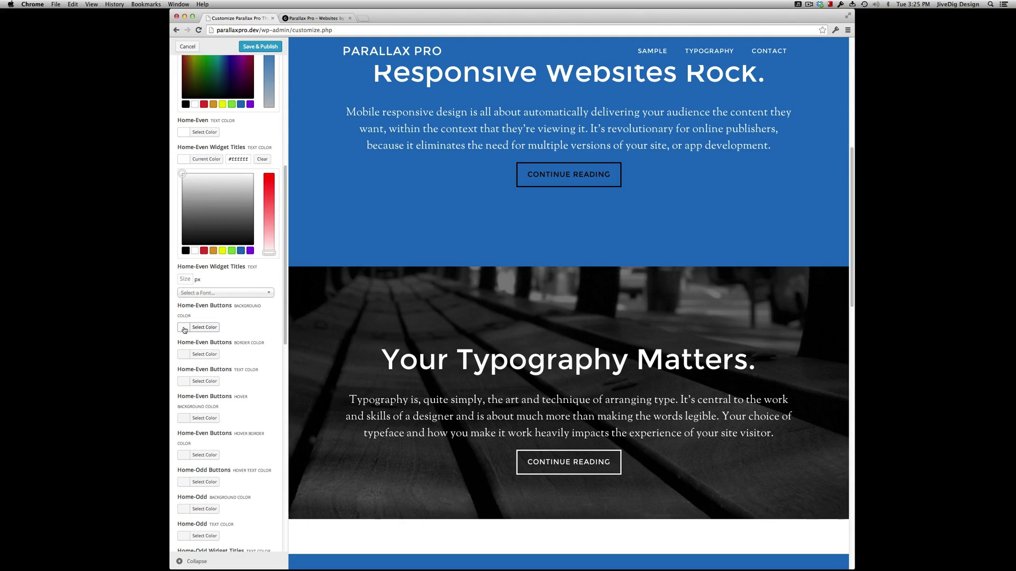
{"action": "left_click", "coordinate": [185, 354]}
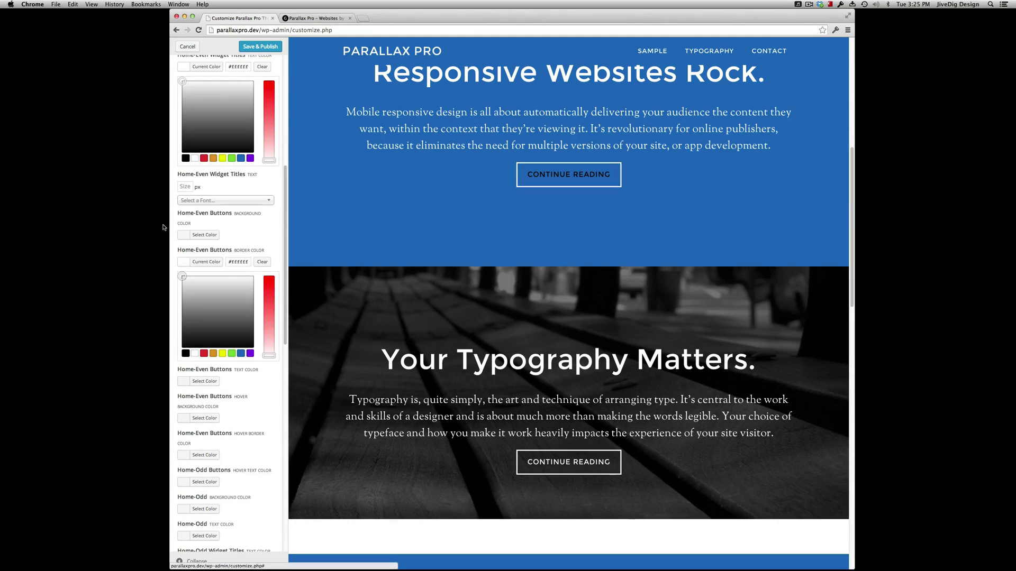
{"action": "left_click", "coordinate": [186, 381]}
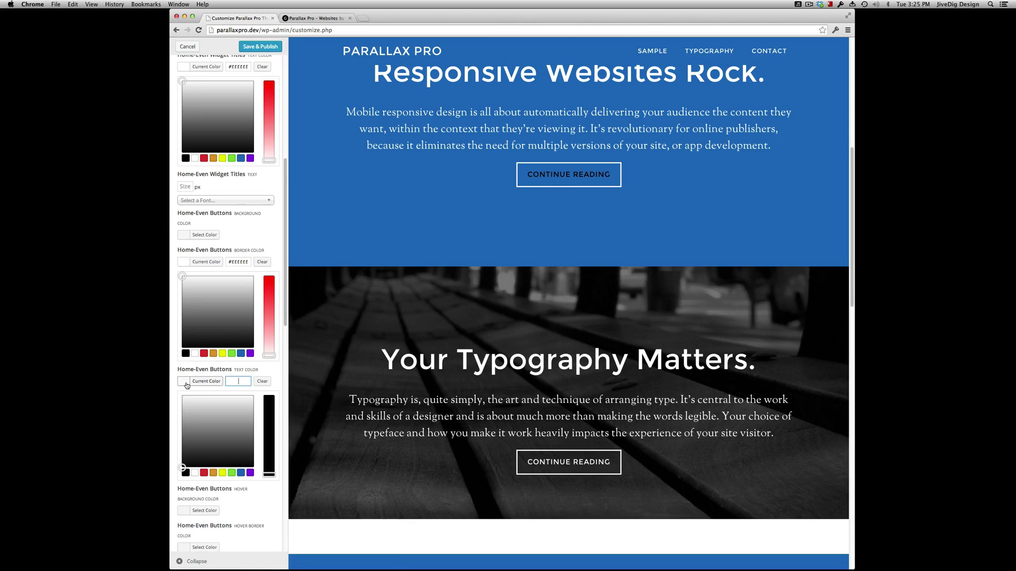
{"action": "left_click_drag", "start_coordinate": [189, 413], "coordinate": [155, 334]}
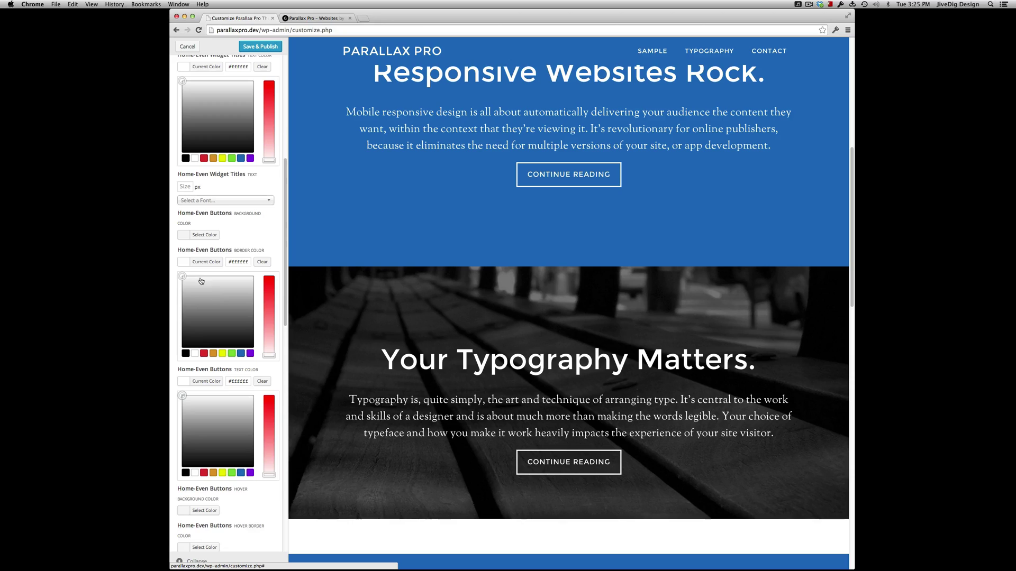
{"action": "scroll", "coordinate": [200, 334], "scroll_direction": "down", "scroll_amount": 2}
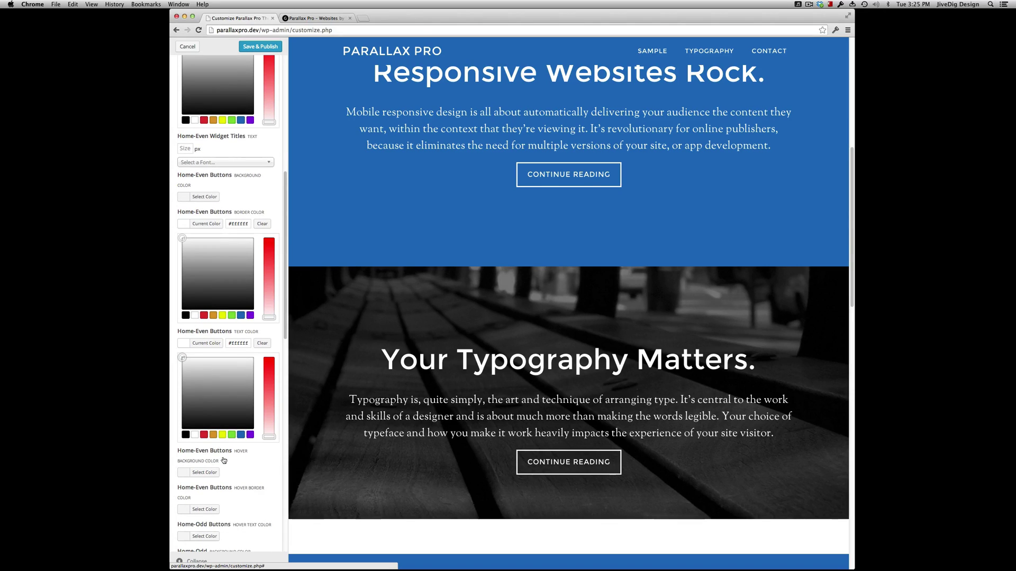
{"action": "scroll", "coordinate": [197, 503], "scroll_direction": "down", "scroll_amount": 2}
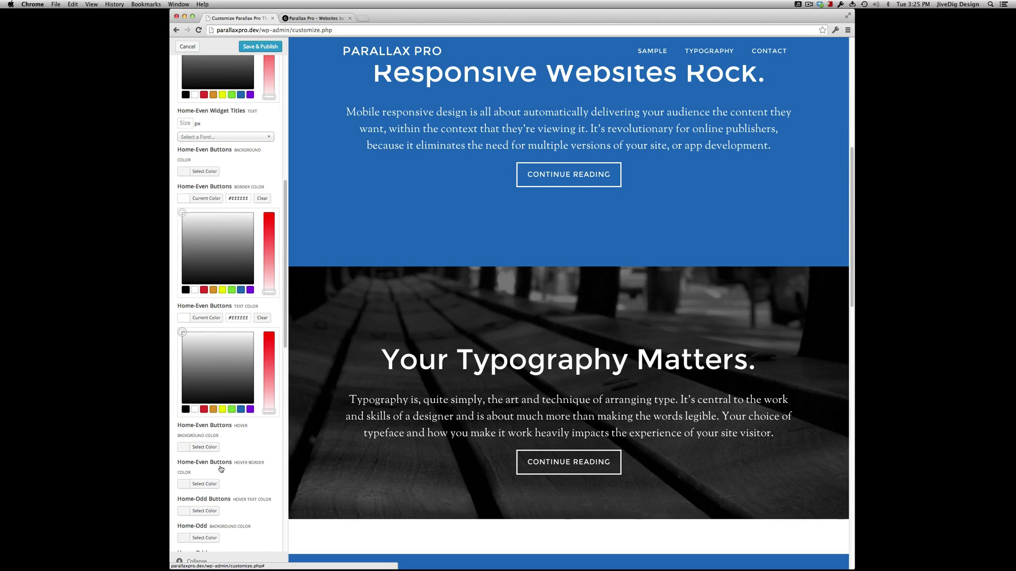
{"action": "left_click", "coordinate": [182, 449]}
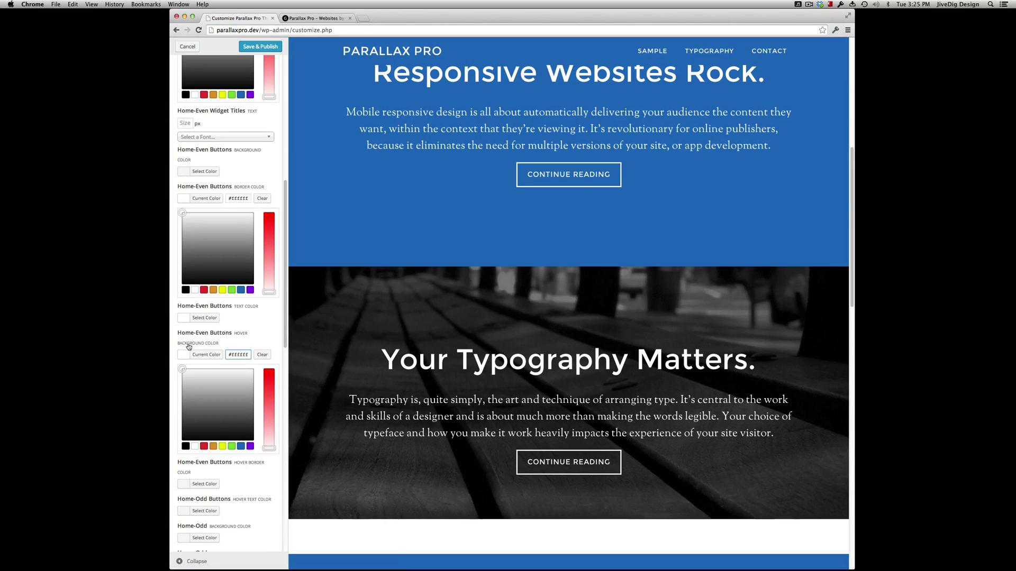
{"action": "scroll", "coordinate": [211, 370], "scroll_direction": "down", "scroll_amount": 4}
{"action": "scroll", "coordinate": [214, 360], "scroll_direction": "down", "scroll_amount": 1}
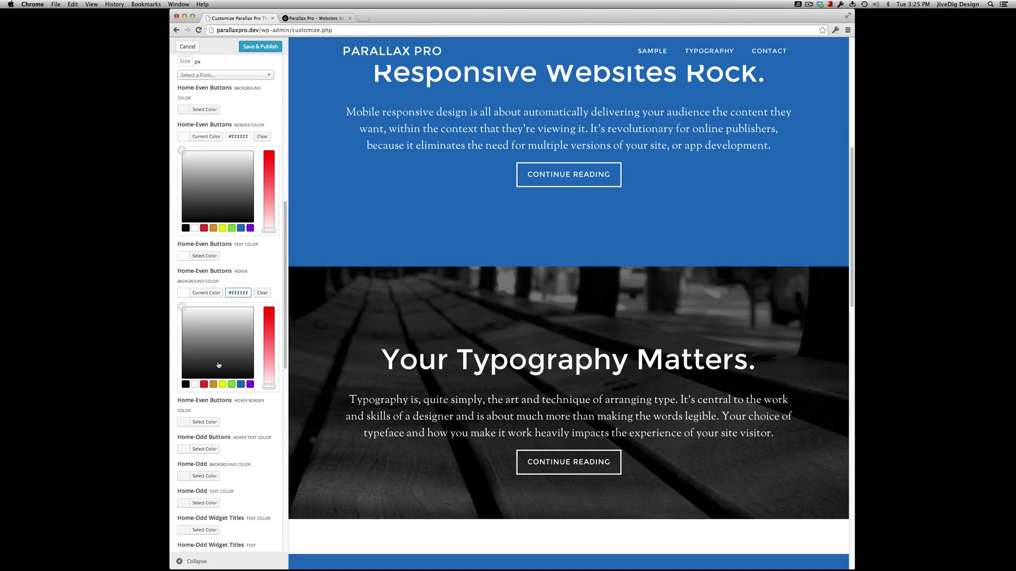
Set the Home-Odd button hover text colour to near-black #0a0a0a
{"action": "left_click", "coordinate": [204, 449]}
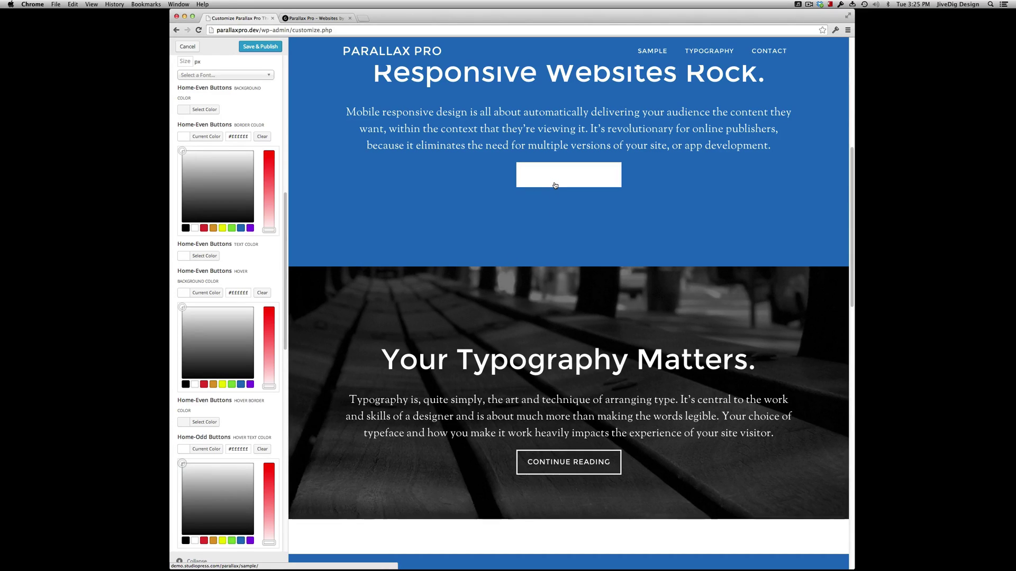
{"action": "left_click_drag", "start_coordinate": [248, 529], "coordinate": [258, 543]}
{"action": "scroll", "coordinate": [258, 543], "scroll_direction": "down", "scroll_amount": 4}
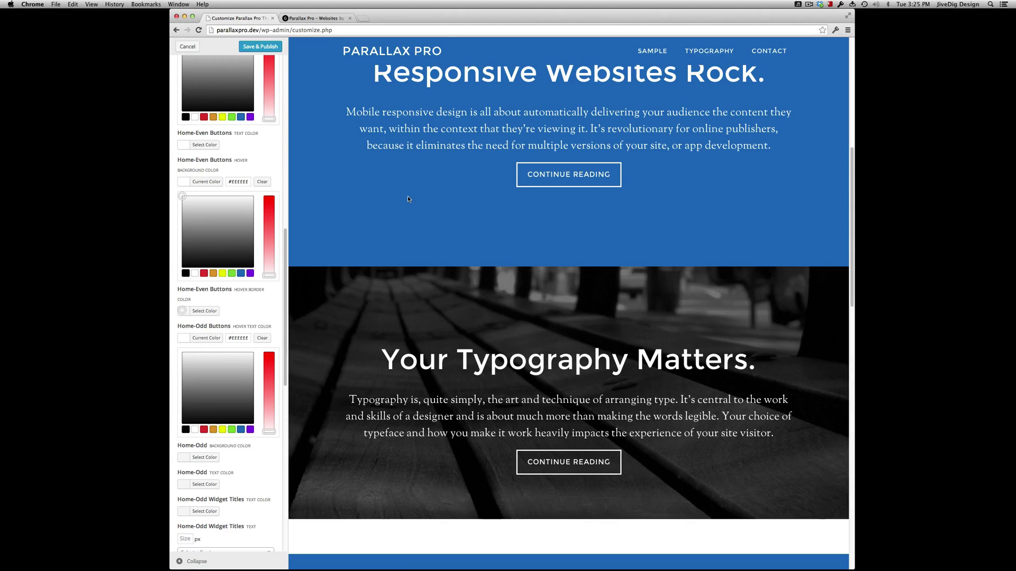
{"action": "left_click", "coordinate": [209, 396]}
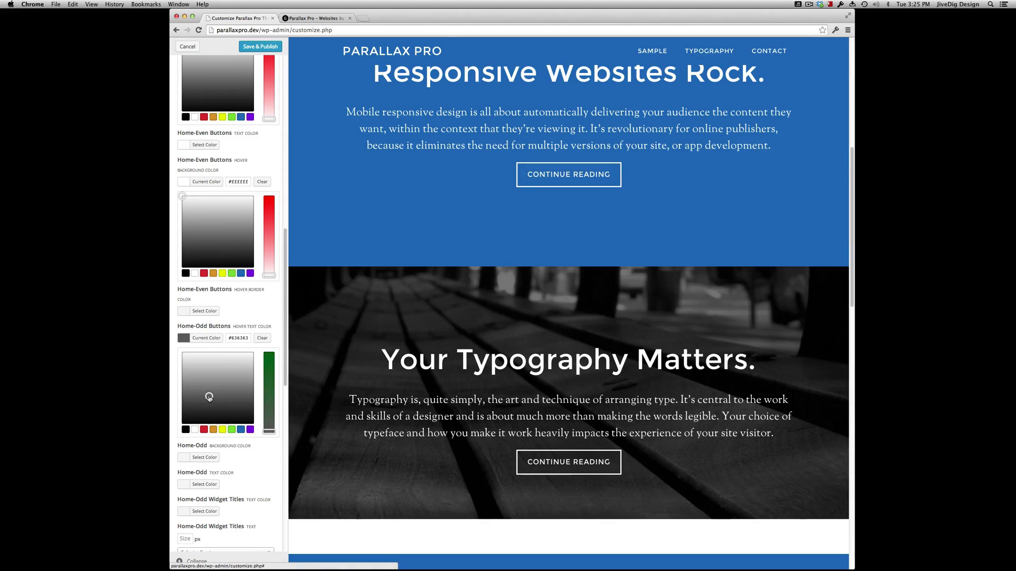
{"action": "left_click_drag", "start_coordinate": [209, 397], "coordinate": [182, 421]}
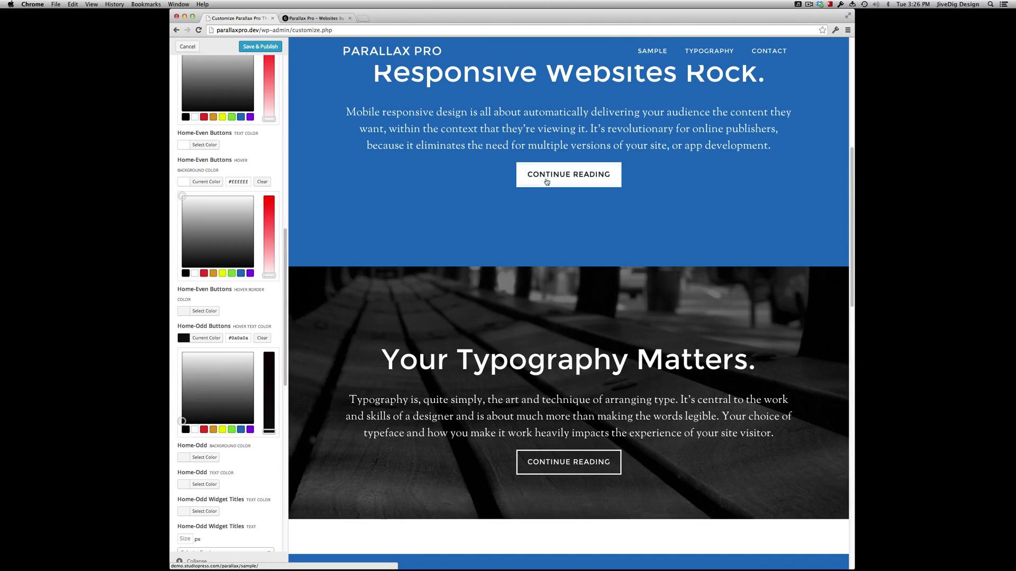
{"action": "scroll", "coordinate": [448, 231], "scroll_direction": "down", "scroll_amount": 3}
{"action": "scroll", "coordinate": [450, 231], "scroll_direction": "down", "scroll_amount": 2}
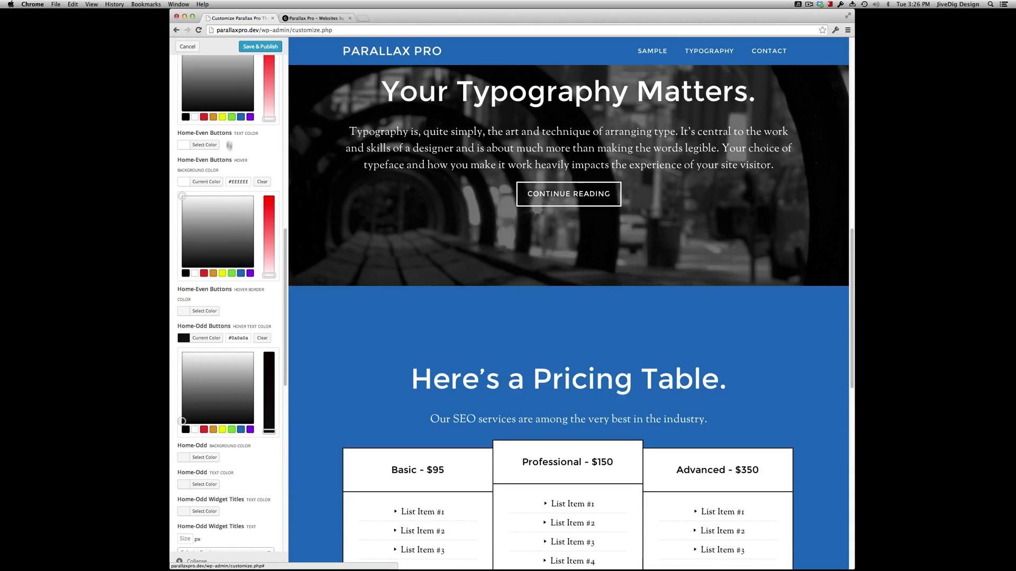
{"action": "scroll", "coordinate": [238, 176], "scroll_direction": "up", "scroll_amount": 1}
{"action": "left_click", "coordinate": [260, 47]}
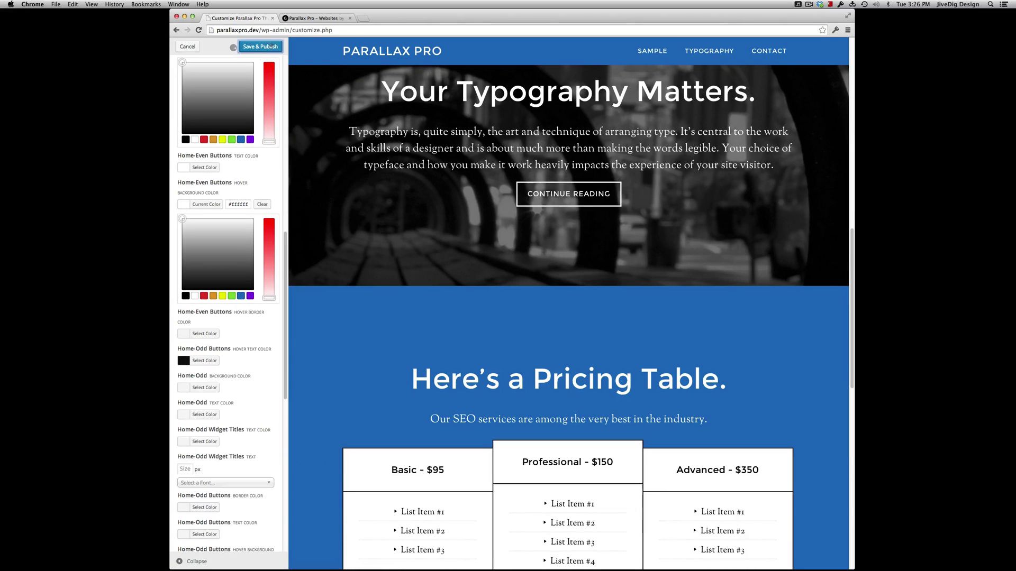
{"action": "left_click", "coordinate": [312, 20]}
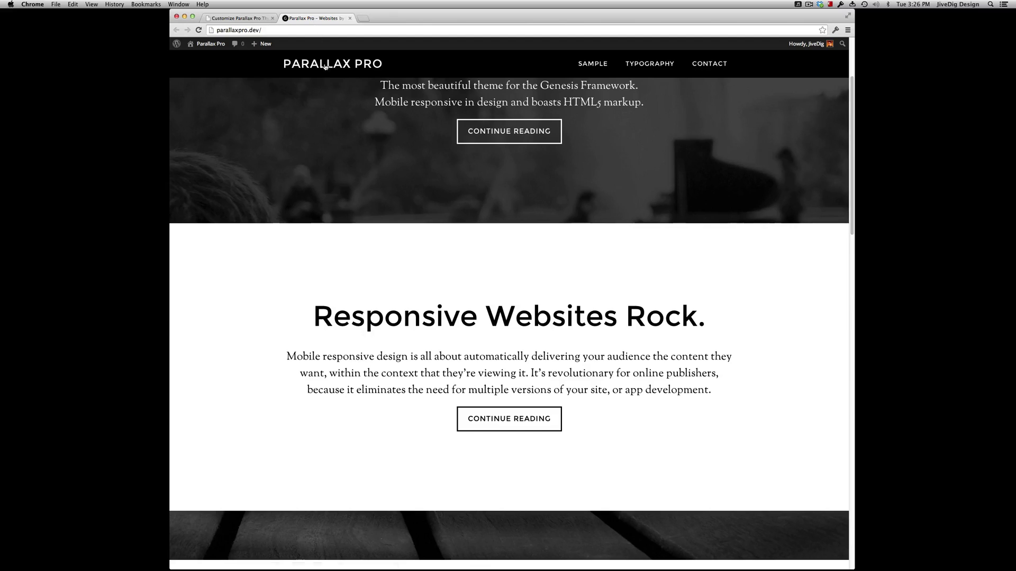
{"action": "left_click", "coordinate": [201, 30]}
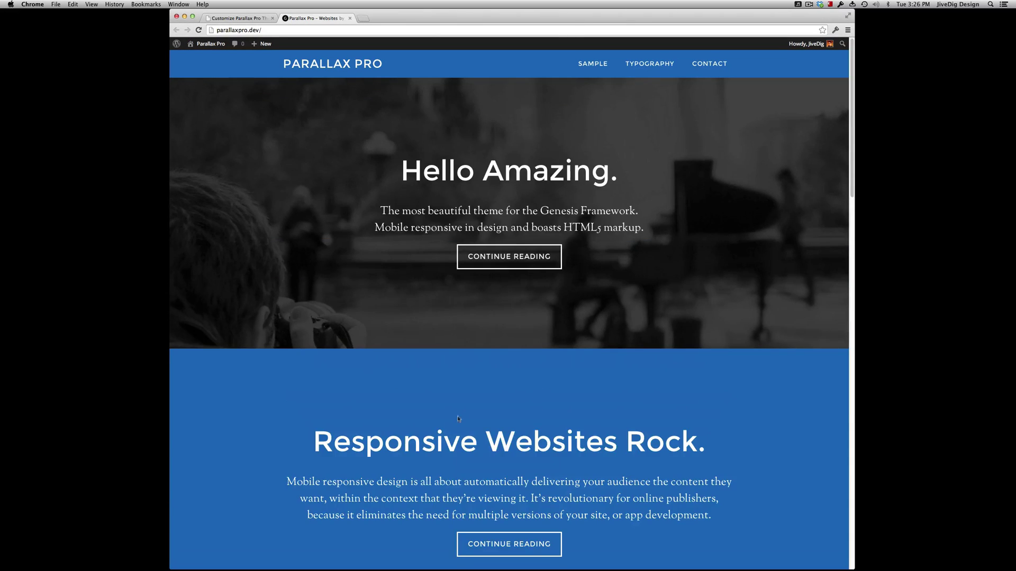
{"action": "scroll", "coordinate": [460, 415], "scroll_direction": "down", "scroll_amount": 20}
{"action": "scroll", "coordinate": [463, 409], "scroll_direction": "down", "scroll_amount": 5}
{"action": "scroll", "coordinate": [463, 408], "scroll_direction": "up", "scroll_amount": 15}
{"action": "scroll", "coordinate": [296, 242], "scroll_direction": "down", "scroll_amount": 15}
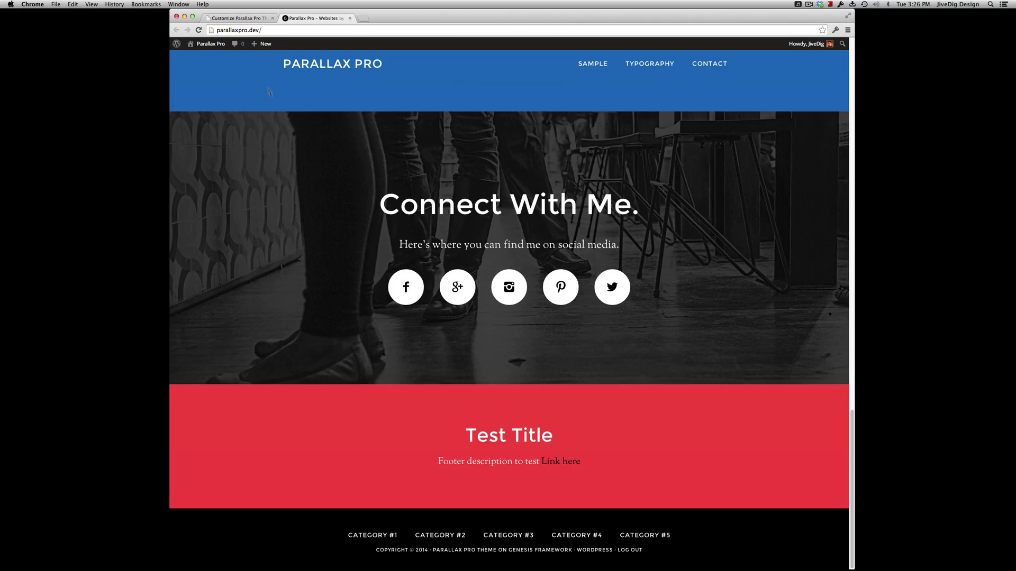
{"action": "left_click", "coordinate": [239, 18]}
{"action": "scroll", "coordinate": [227, 91], "scroll_direction": "down", "scroll_amount": 2}
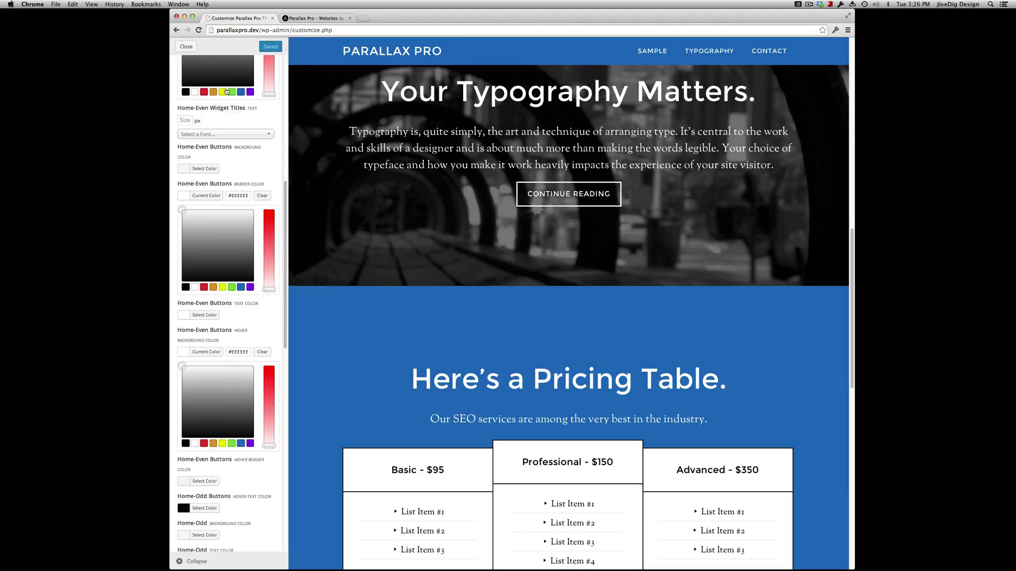
{"action": "scroll", "coordinate": [227, 95], "scroll_direction": "up", "scroll_amount": 10}
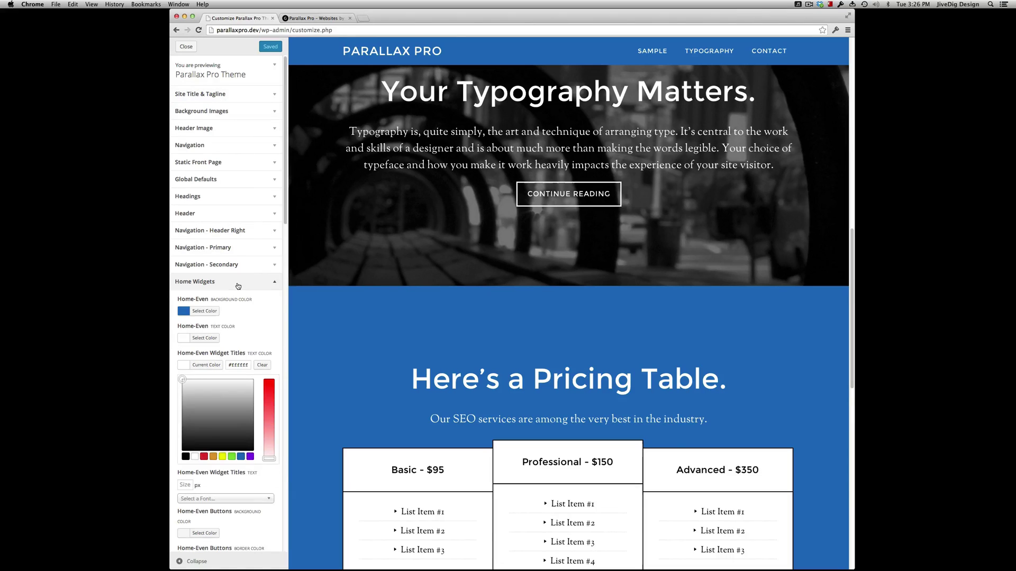
Set the Widgets - Footer background colour to purple
{"action": "left_click", "coordinate": [238, 286]}
{"action": "scroll", "coordinate": [231, 278], "scroll_direction": "down", "scroll_amount": 3}
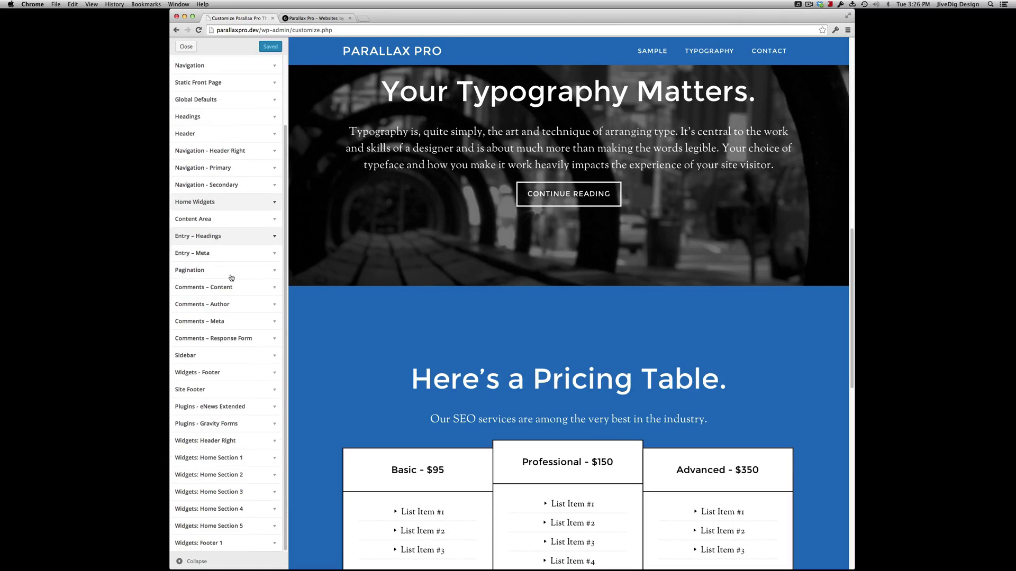
{"action": "left_click", "coordinate": [217, 373]}
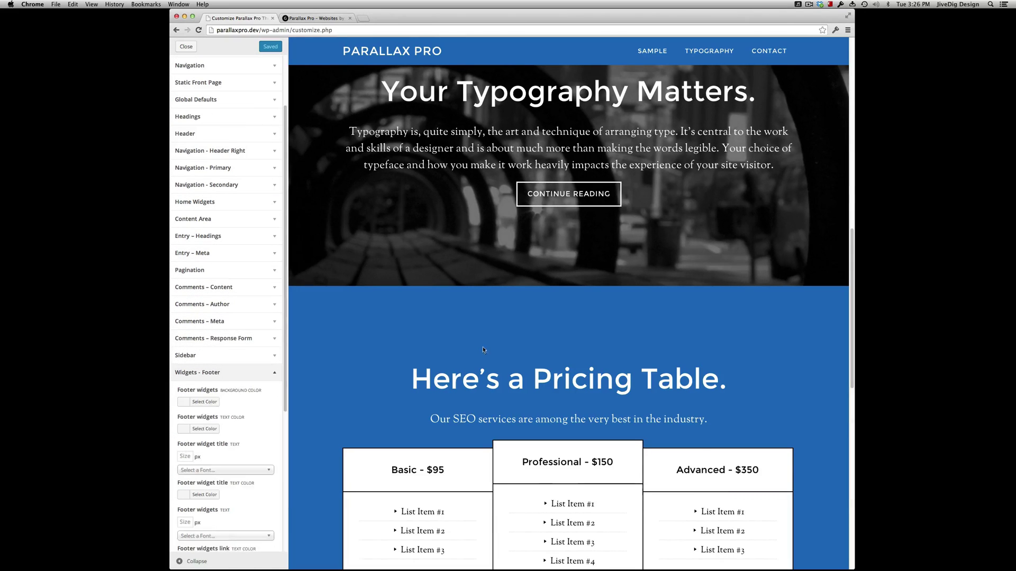
{"action": "scroll", "coordinate": [483, 349], "scroll_direction": "down", "scroll_amount": 15}
{"action": "left_click", "coordinate": [189, 403]}
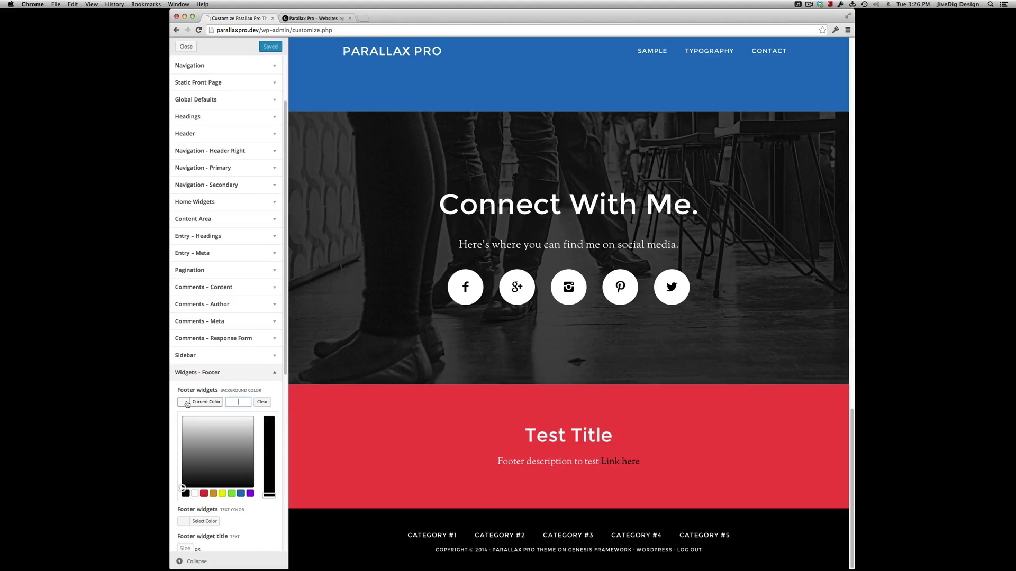
{"action": "left_click", "coordinate": [249, 493]}
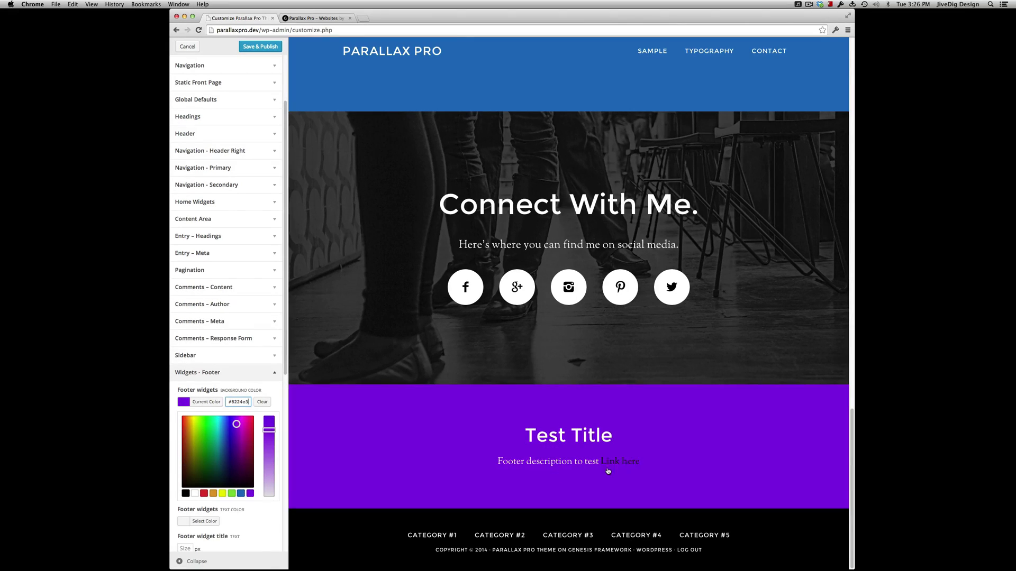
{"action": "left_click", "coordinate": [187, 403]}
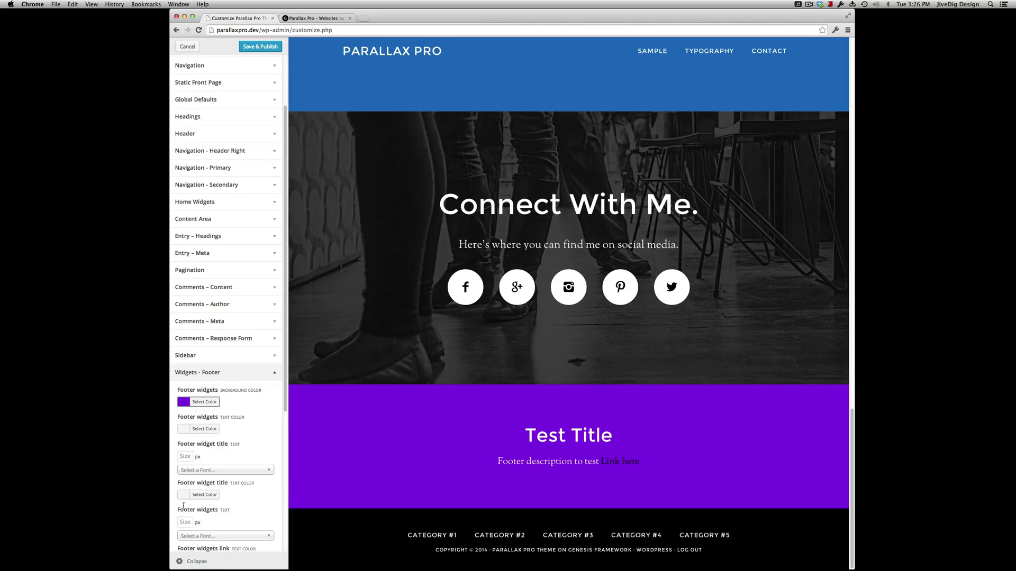
Make the footer widget links yellow, turning blue on hover
{"action": "scroll", "coordinate": [257, 391], "scroll_direction": "down", "scroll_amount": 4}
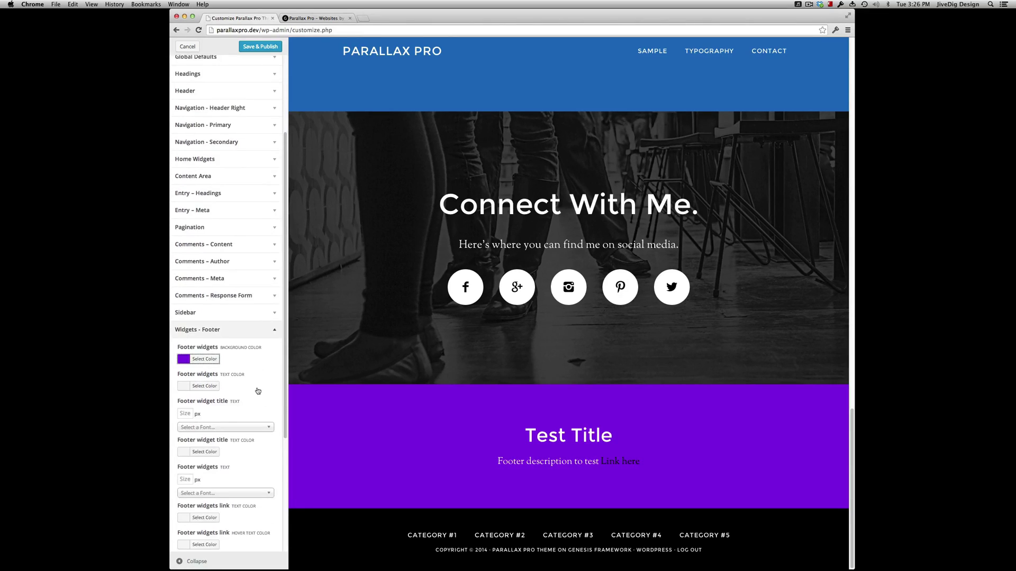
{"action": "left_click", "coordinate": [203, 469]}
{"action": "scroll", "coordinate": [239, 411], "scroll_direction": "down", "scroll_amount": 5}
{"action": "left_click", "coordinate": [224, 437]}
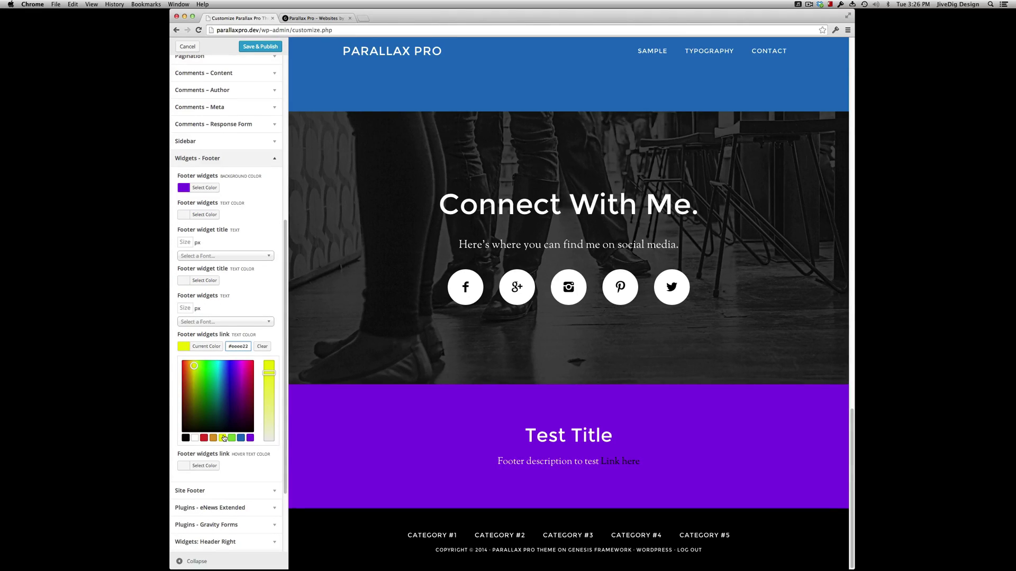
{"action": "left_click", "coordinate": [185, 347]}
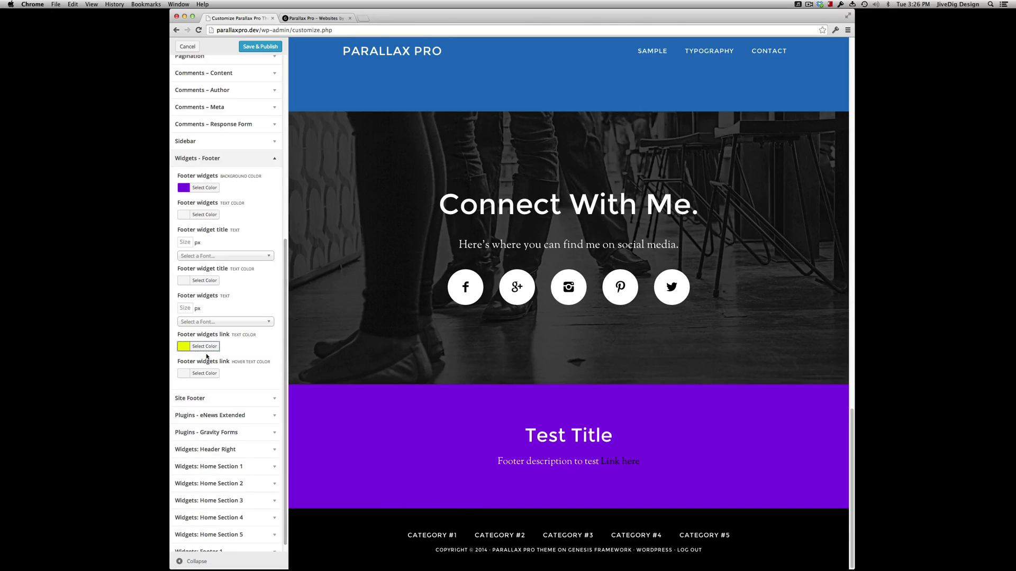
{"action": "left_click", "coordinate": [196, 373]}
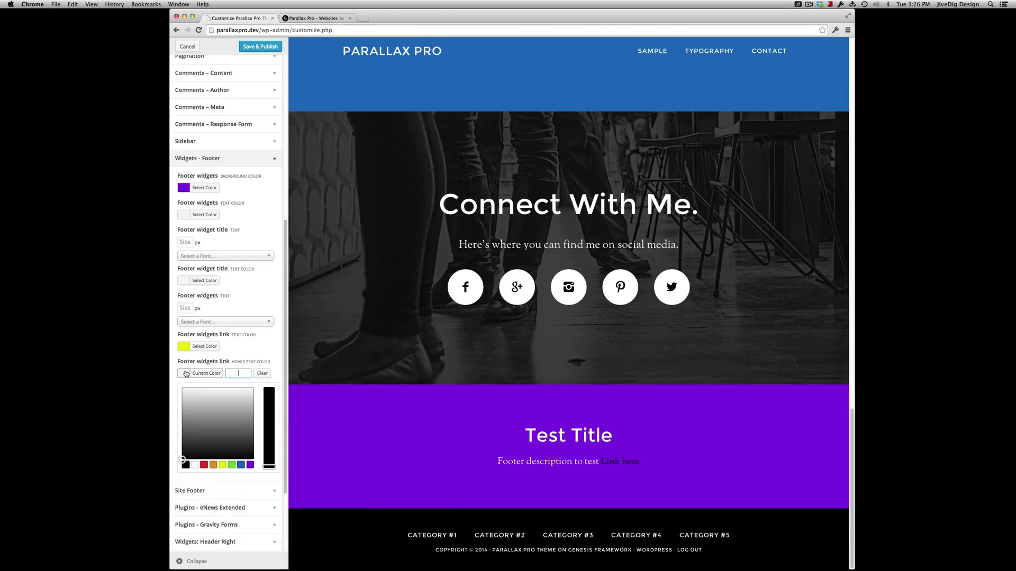
{"action": "left_click", "coordinate": [241, 465]}
Save & Publish the footer changes and reload the live site to check them
{"action": "left_click", "coordinate": [260, 47]}
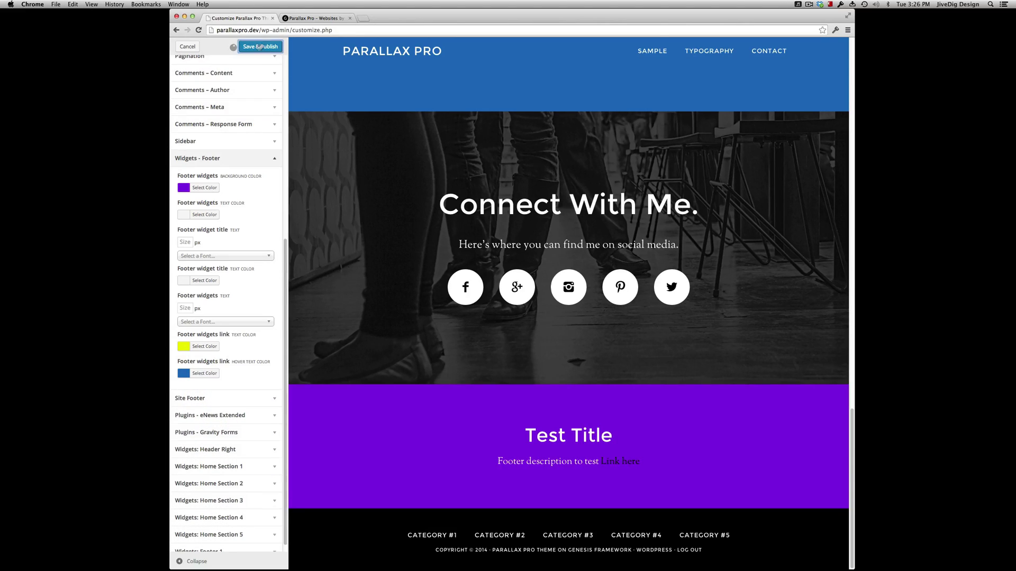
{"action": "left_click", "coordinate": [316, 18]}
{"action": "key", "text": "super+r"}
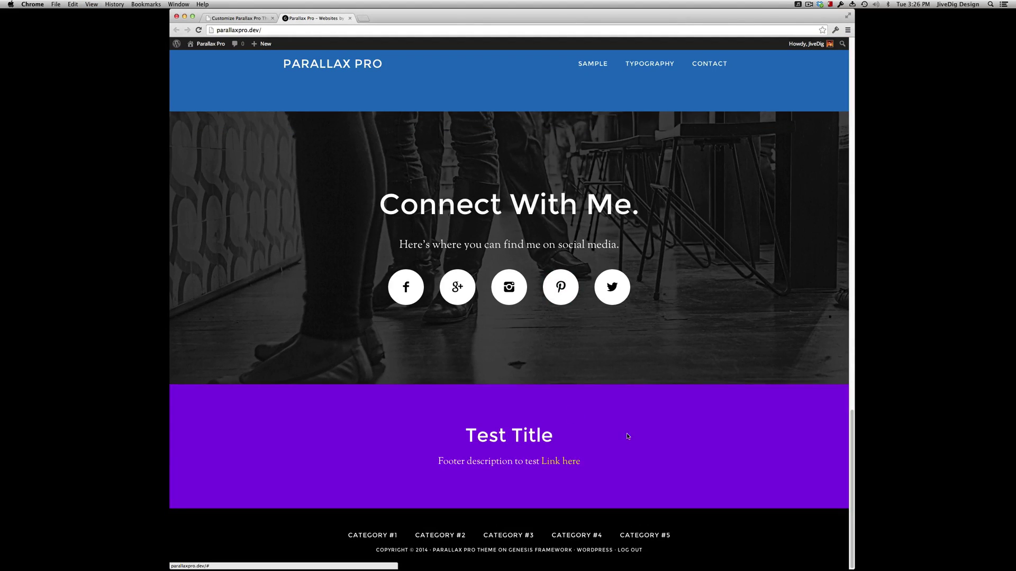
{"action": "left_click", "coordinate": [237, 18]}
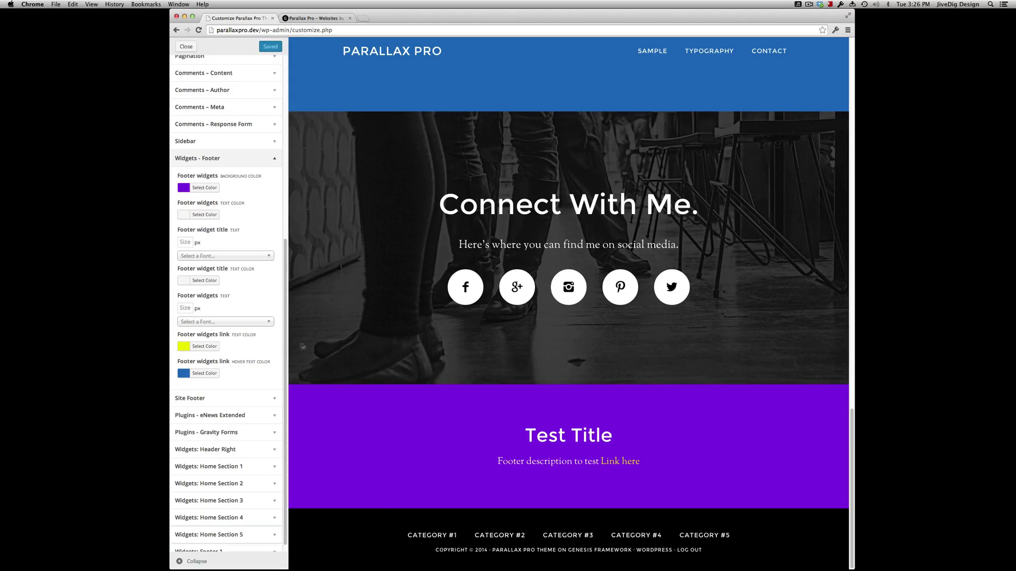
Give the Site Footer a dark blue #0066bf background
{"action": "left_click", "coordinate": [232, 398]}
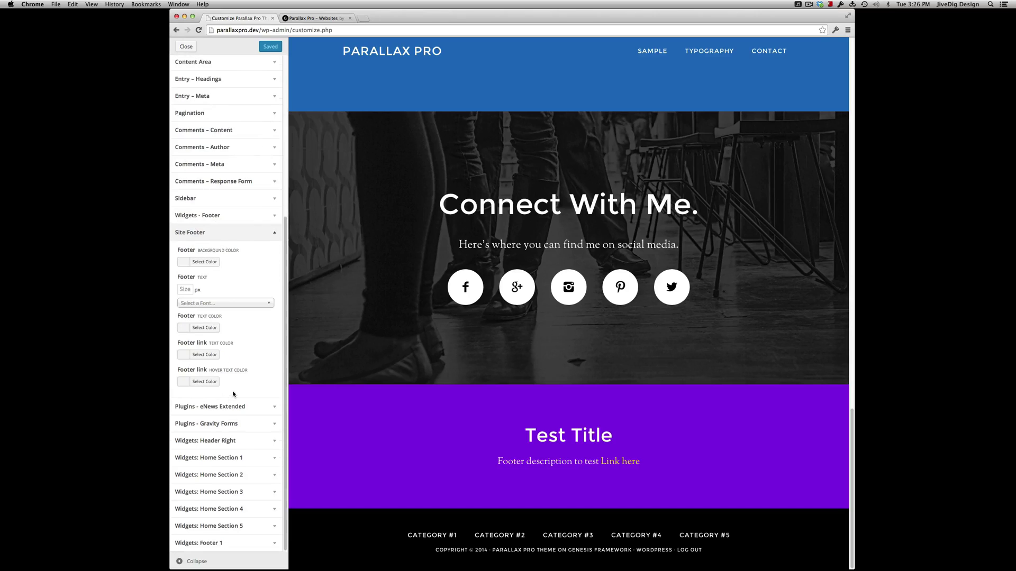
{"action": "left_click", "coordinate": [181, 263]}
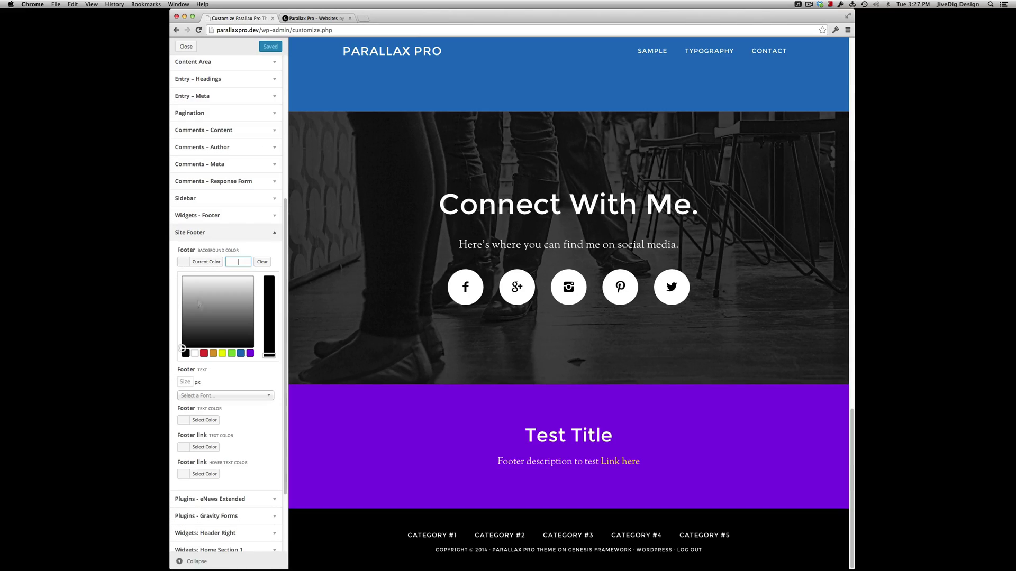
{"action": "left_click", "coordinate": [241, 354]}
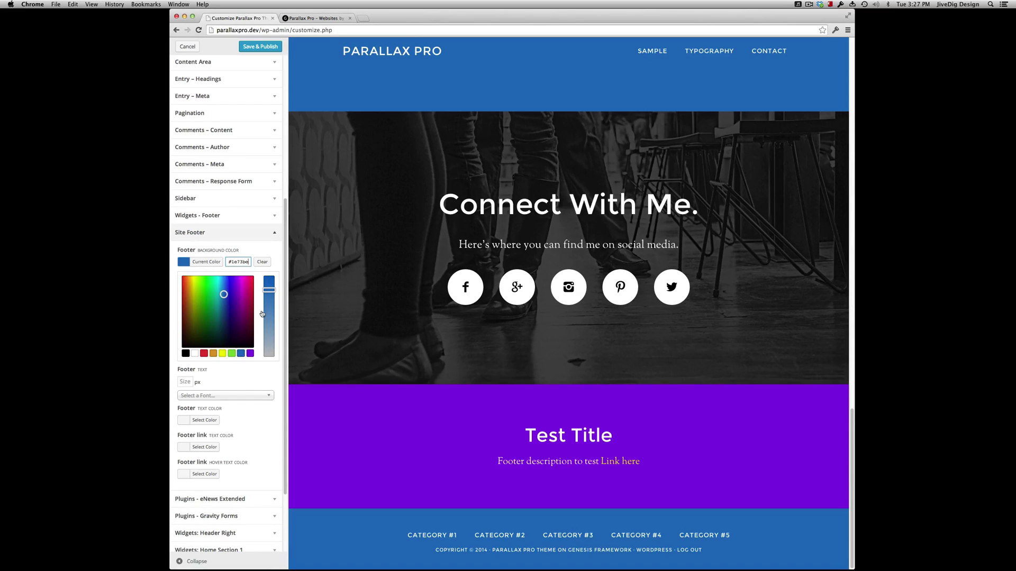
{"action": "left_click_drag", "start_coordinate": [268, 291], "coordinate": [268, 250]}
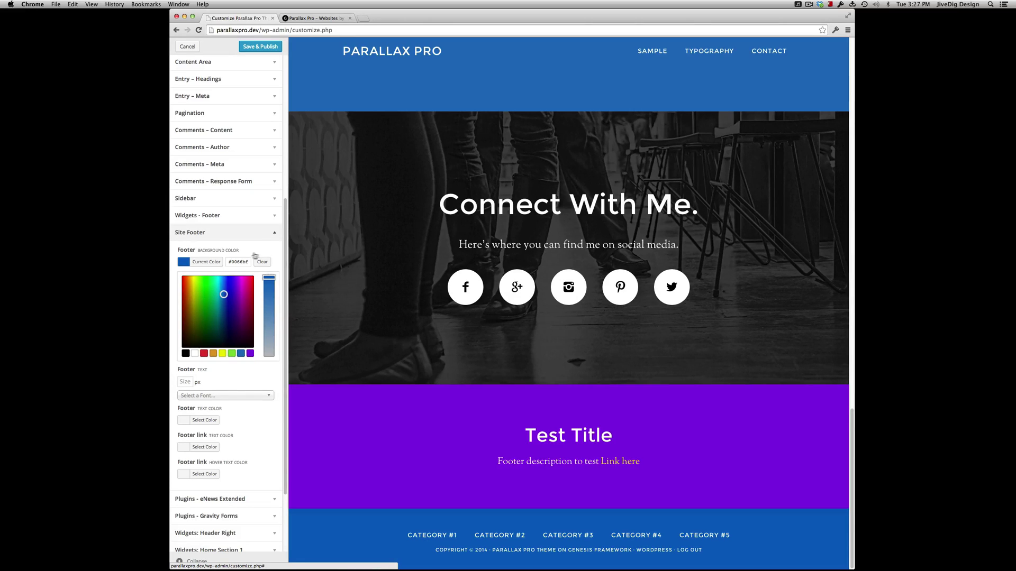
{"action": "left_click", "coordinate": [196, 232]}
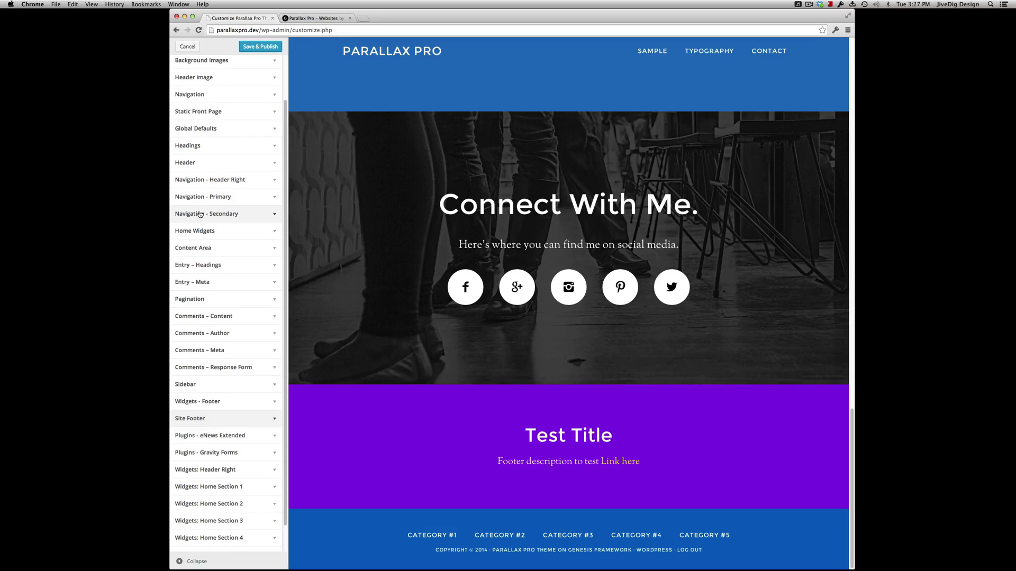
Set the Navigation - Secondary menu text colour to near-black #0a0a0a
{"action": "left_click", "coordinate": [200, 214]}
{"action": "scroll", "coordinate": [219, 189], "scroll_direction": "down", "scroll_amount": 1}
{"action": "left_click", "coordinate": [183, 224]}
{"action": "left_click_drag", "start_coordinate": [206, 270], "coordinate": [259, 313]}
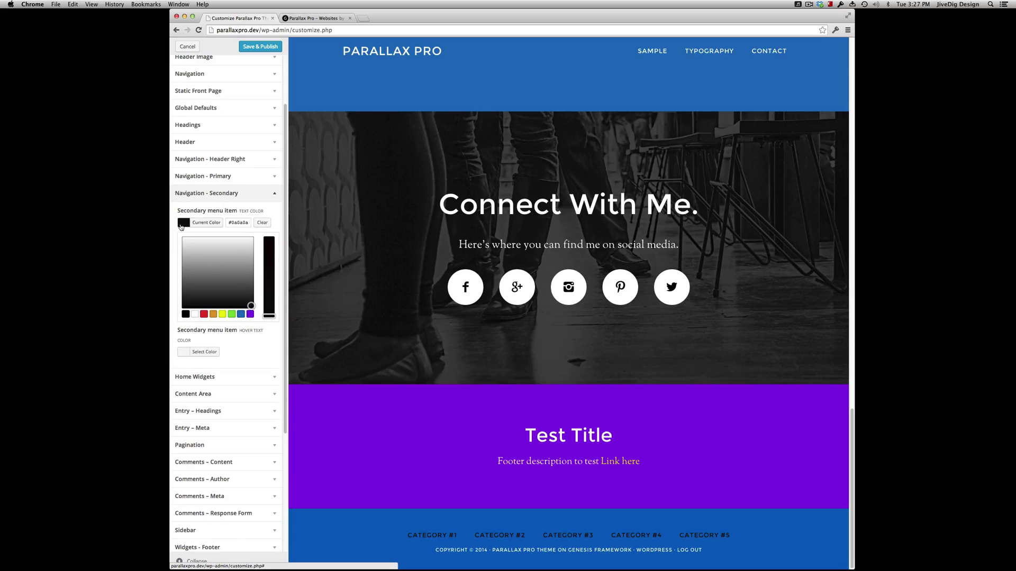
Set the secondary menu item hover colour to light grey #cecece
{"action": "left_click", "coordinate": [180, 226]}
{"action": "left_click", "coordinate": [179, 258]}
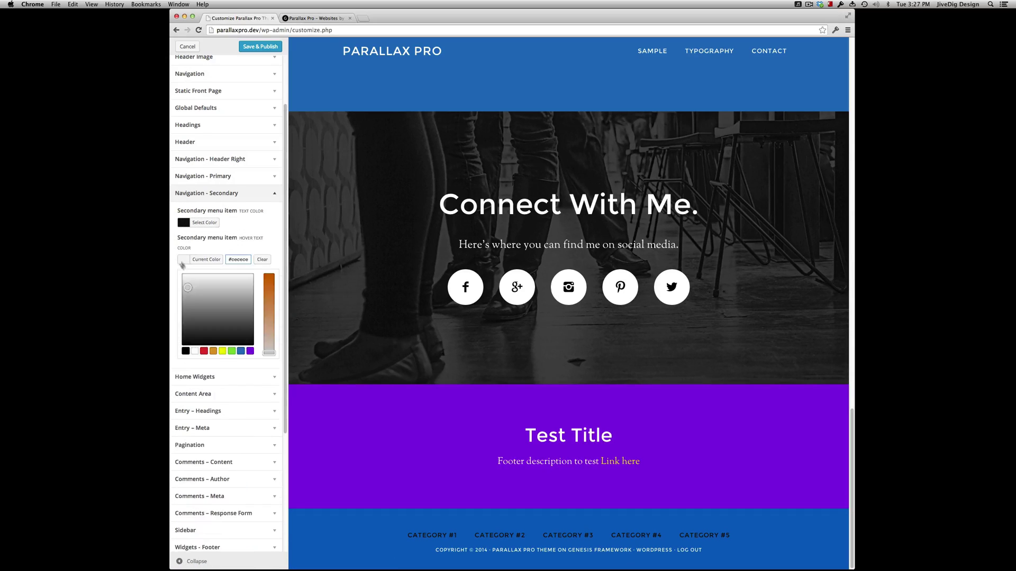
{"action": "left_click", "coordinate": [183, 259]}
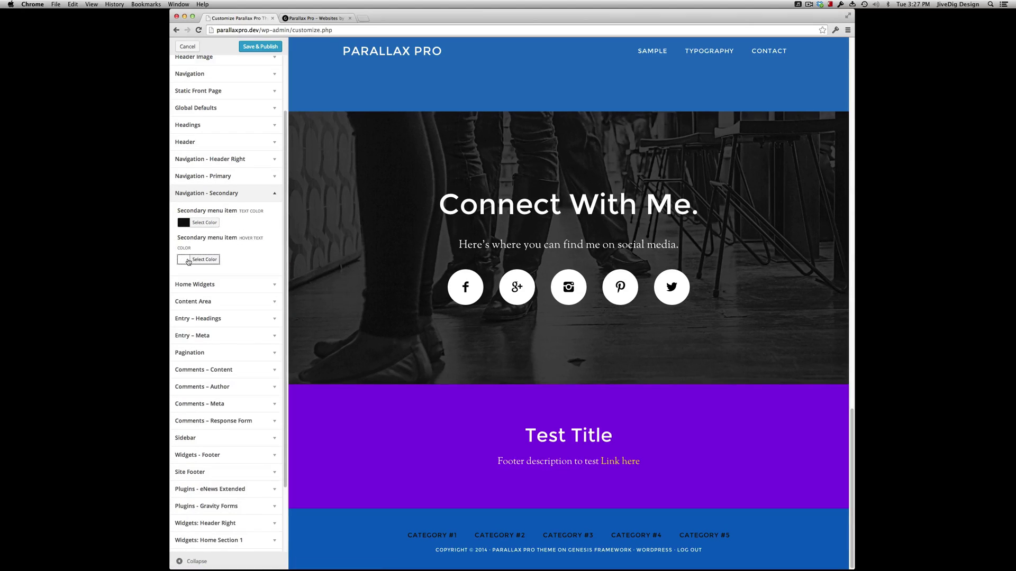
{"action": "left_click", "coordinate": [188, 261]}
{"action": "left_click", "coordinate": [187, 262]}
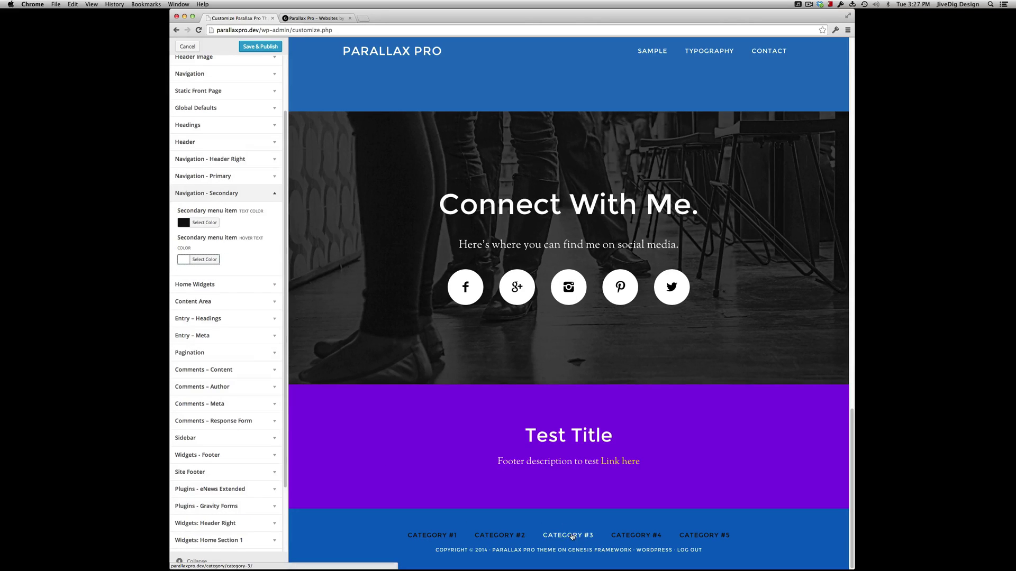
{"action": "scroll", "coordinate": [252, 268], "scroll_direction": "down", "scroll_amount": 2}
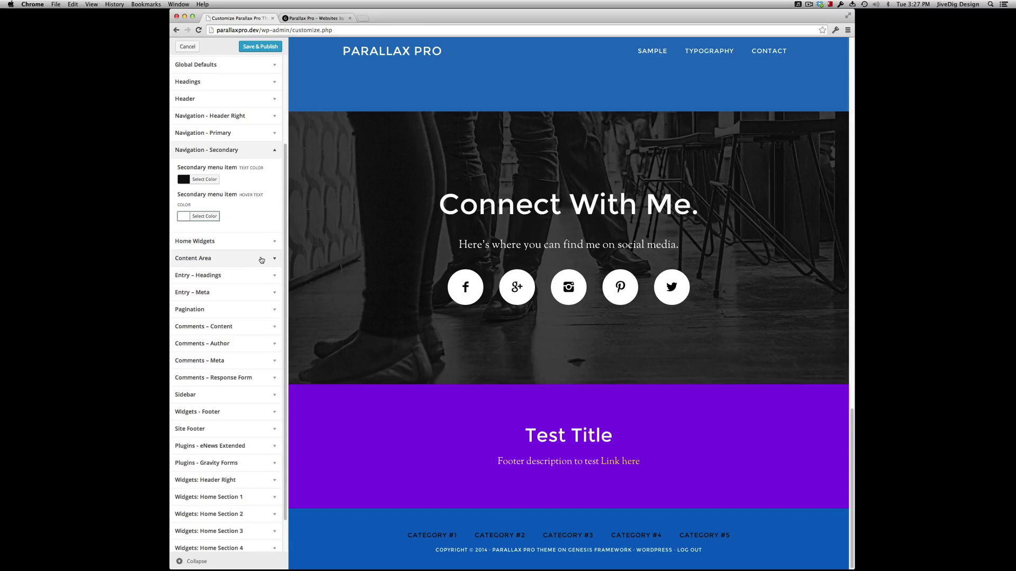
Publish the footer and secondary menu colours and check them on the reloaded live site
{"action": "left_click", "coordinate": [302, 19]}
{"action": "key", "text": "super+r"}
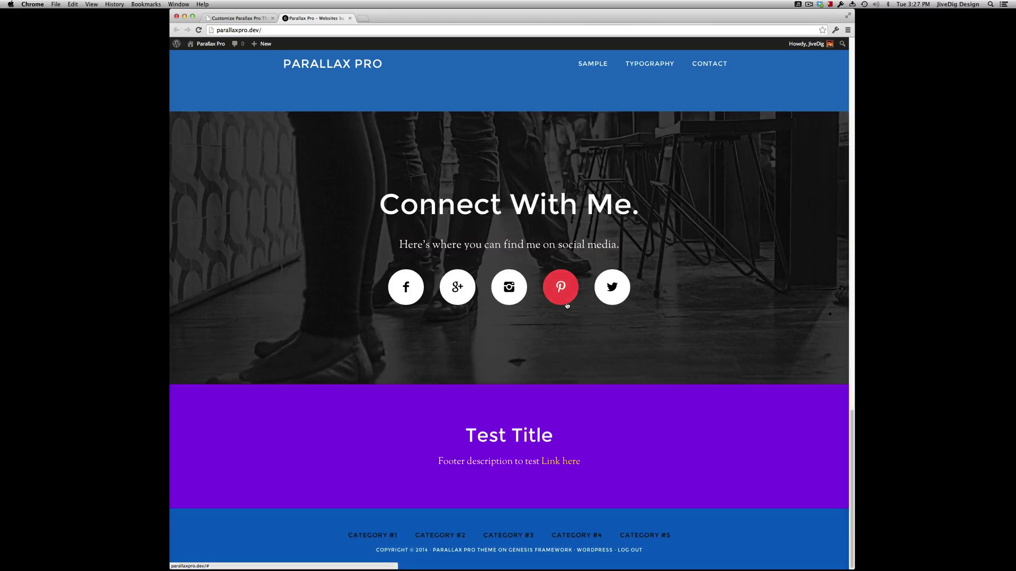
{"action": "left_click", "coordinate": [238, 18]}
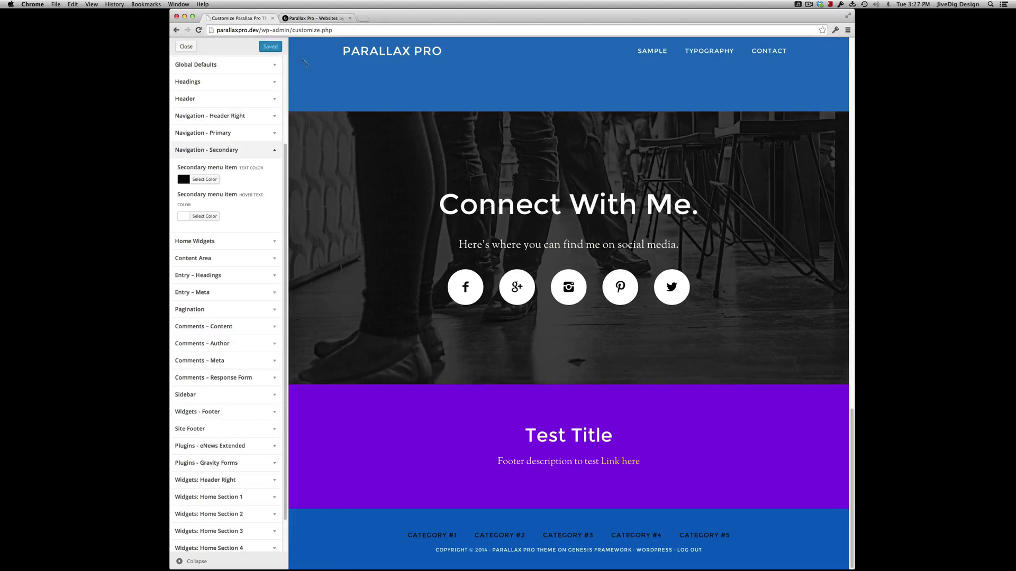
Show the Sample Page in the customizer preview
{"action": "scroll", "coordinate": [471, 182], "scroll_direction": "up", "scroll_amount": 15}
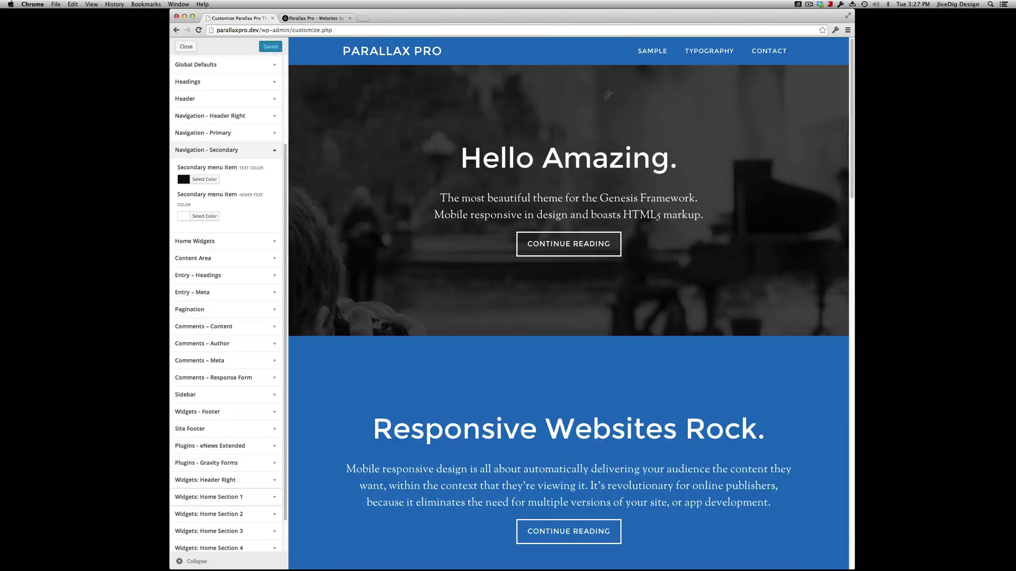
{"action": "mouse_move", "coordinate": [640, 57]}
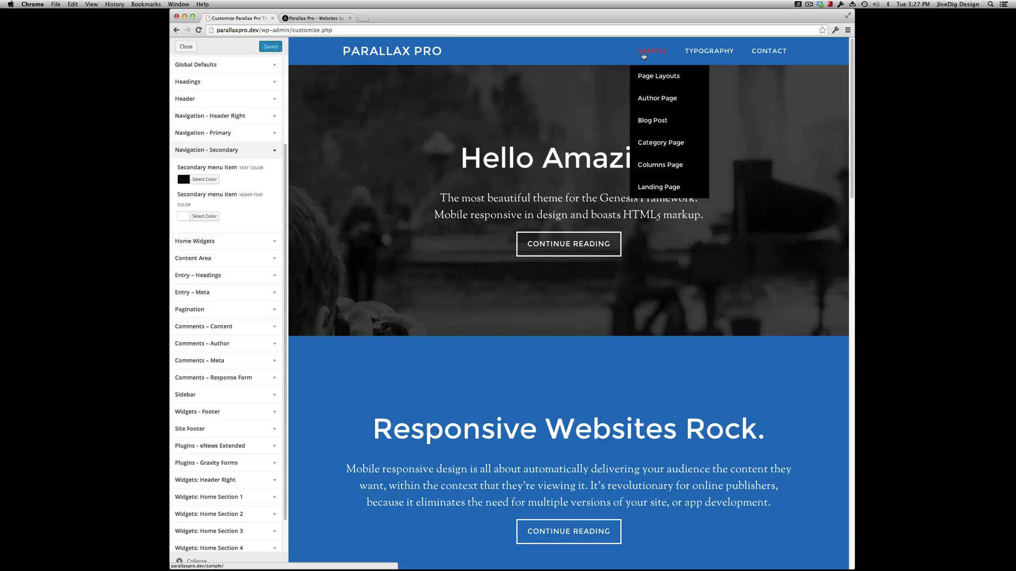
{"action": "left_click", "coordinate": [644, 53]}
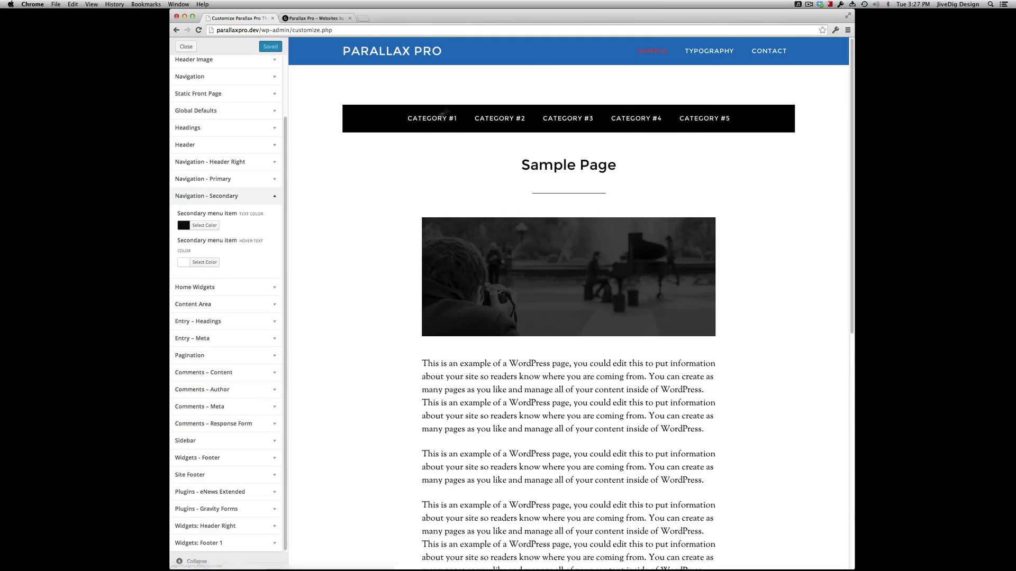
Set the primary menu background to light grey #cecece and its link text to dark grey #393939
{"action": "left_click", "coordinate": [214, 202]}
{"action": "left_click", "coordinate": [221, 247]}
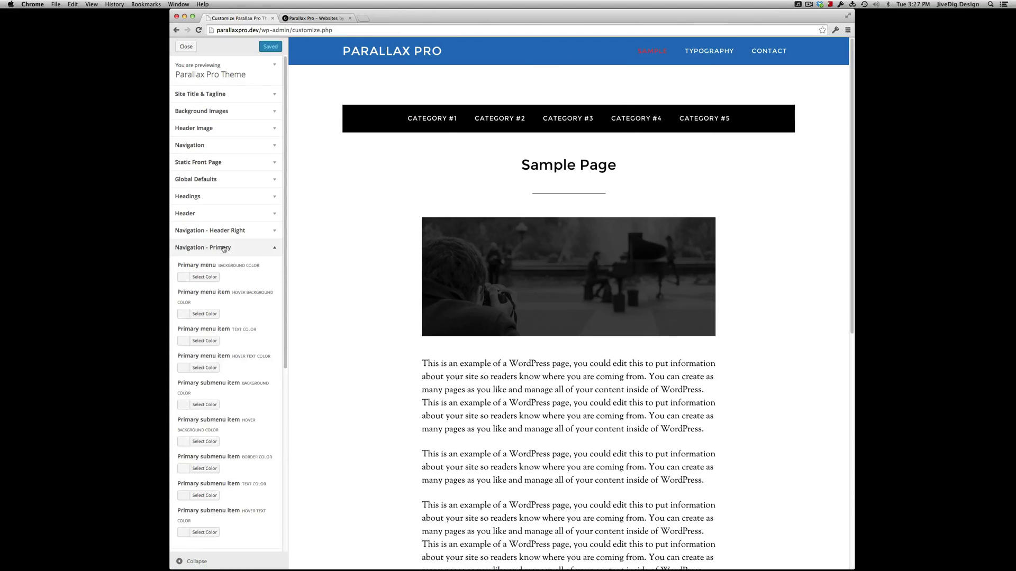
{"action": "left_click", "coordinate": [185, 277]}
{"action": "left_click", "coordinate": [182, 296]}
{"action": "mouse_move", "coordinate": [183, 297]}
{"action": "left_mouse_down"}
{"action": "mouse_move", "coordinate": [170, 259]}
{"action": "mouse_move", "coordinate": [171, 328]}
{"action": "mouse_move", "coordinate": [171, 305]}
{"action": "left_mouse_up"}
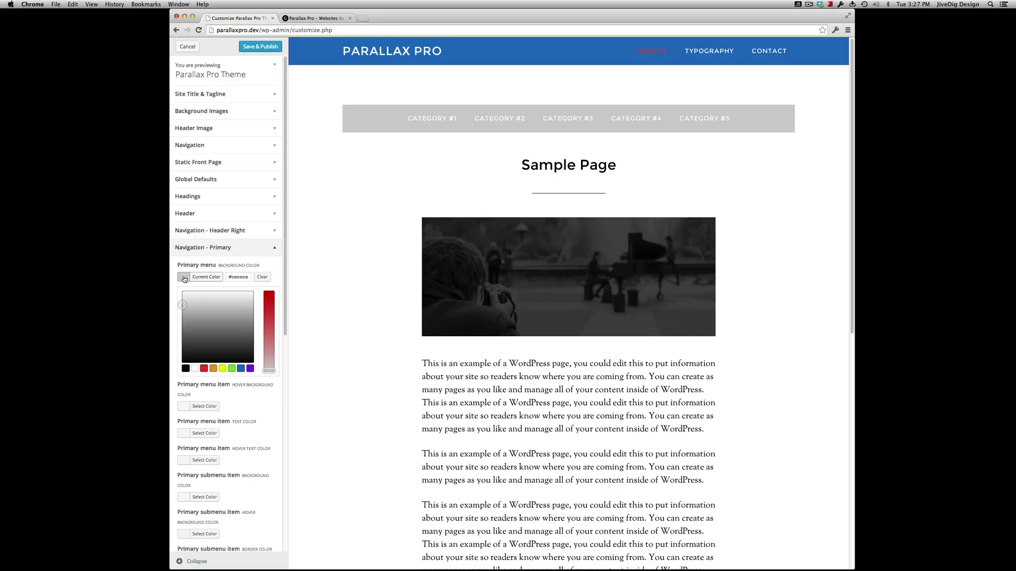
{"action": "left_click", "coordinate": [184, 279]}
{"action": "left_click", "coordinate": [181, 342]}
{"action": "left_click_drag", "start_coordinate": [182, 361], "coordinate": [179, 404]}
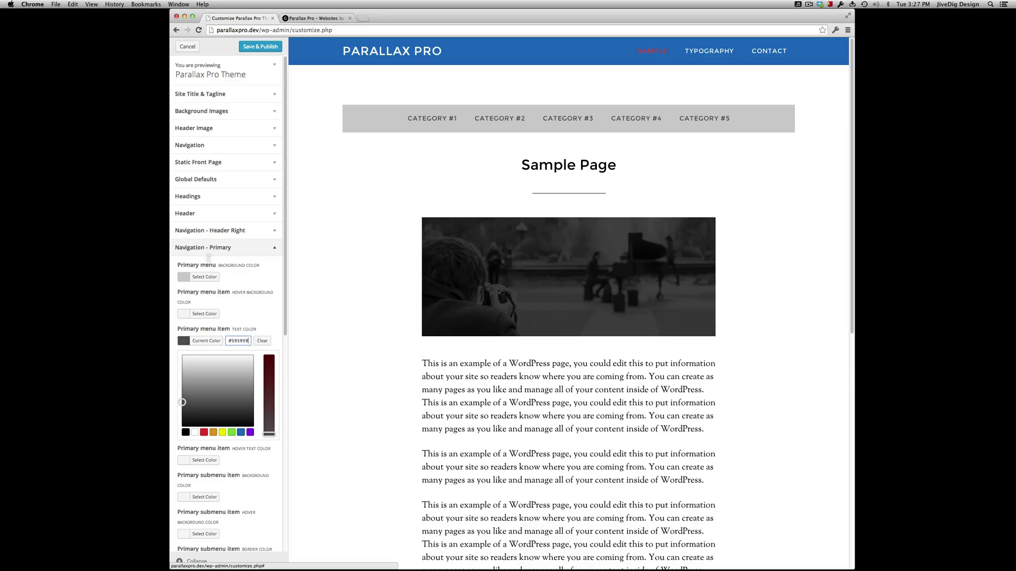
{"action": "scroll", "coordinate": [376, 199], "scroll_direction": "down", "scroll_amount": 5}
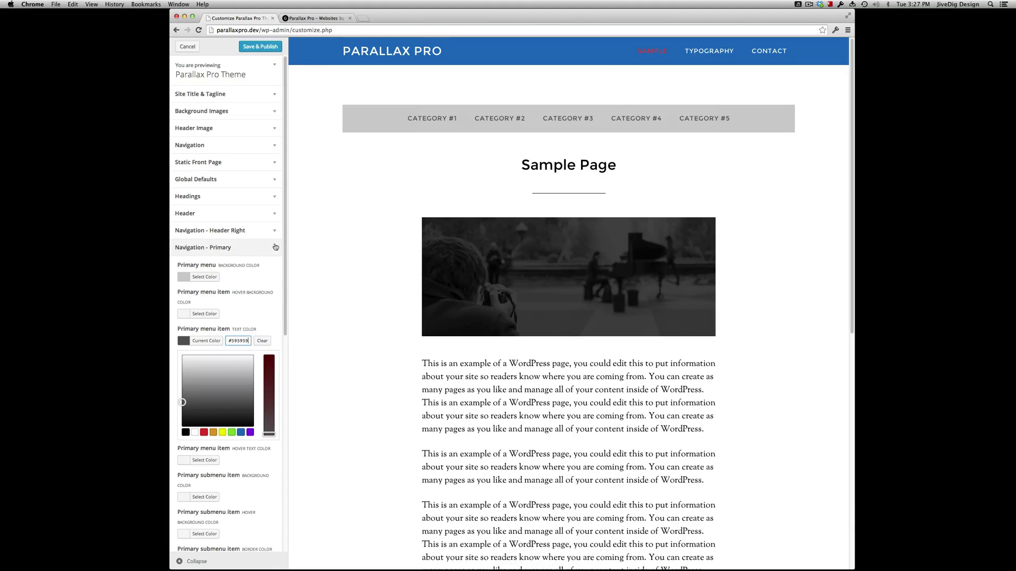
Set the Header Right submenu item hover background to blue #0066bf
{"action": "left_click", "coordinate": [241, 231]}
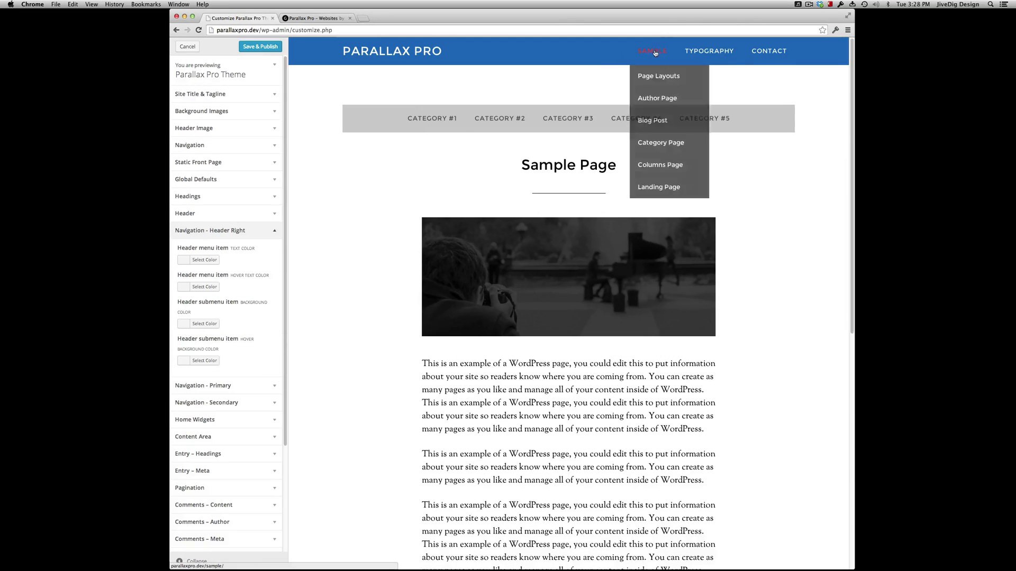
{"action": "mouse_move", "coordinate": [713, 51]}
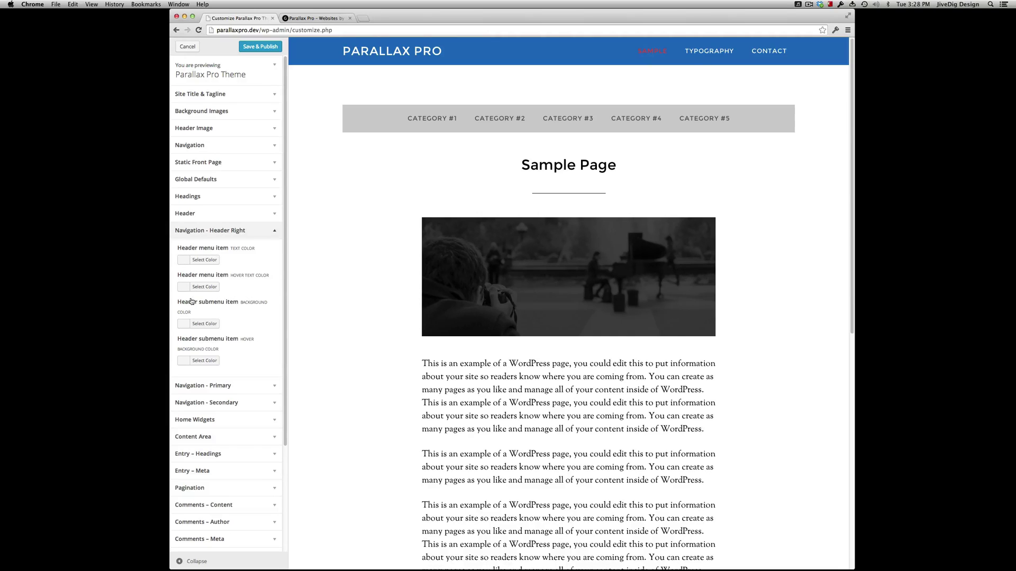
{"action": "left_click", "coordinate": [182, 363]}
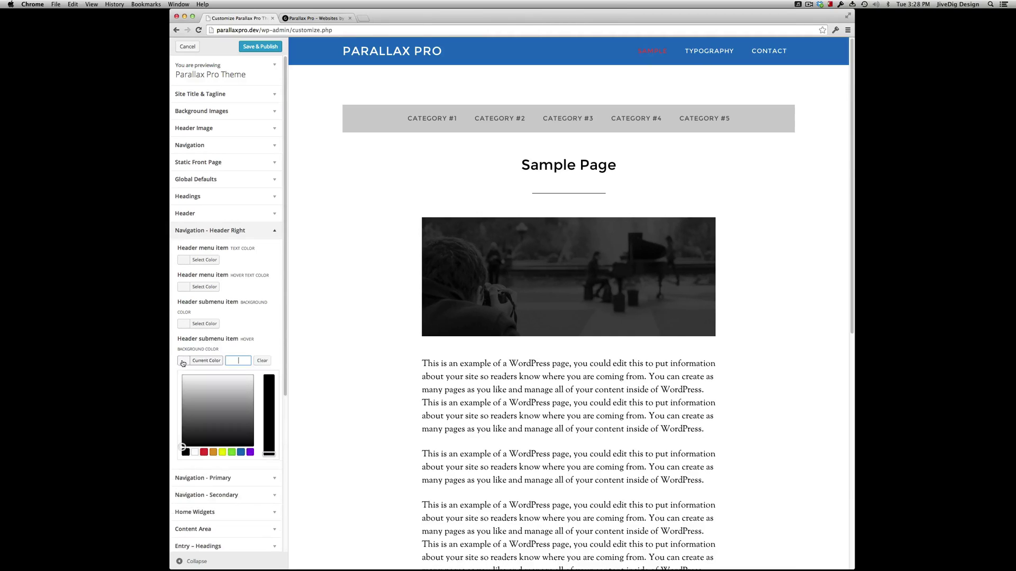
{"action": "left_click", "coordinate": [241, 453]}
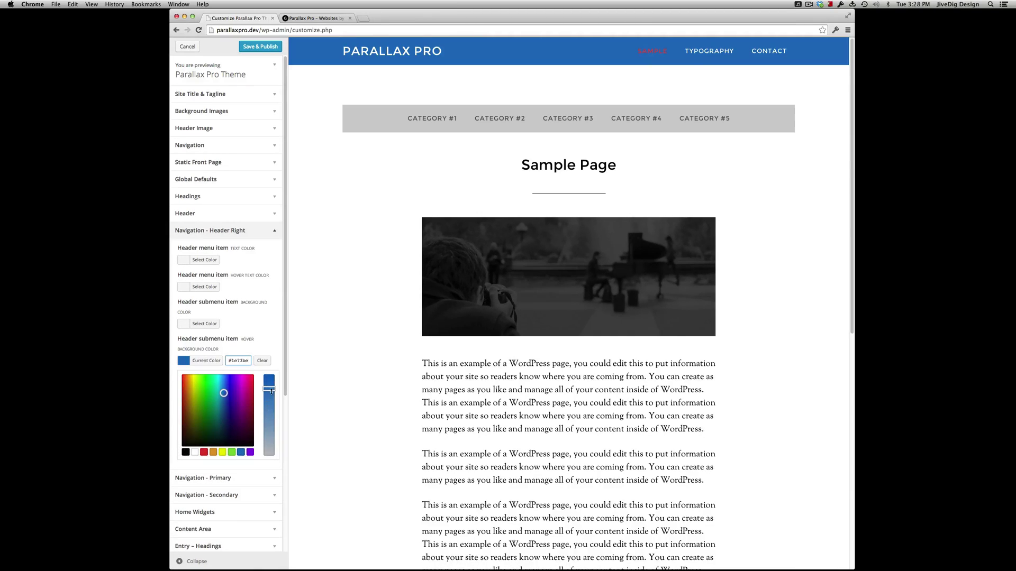
{"action": "left_click_drag", "start_coordinate": [271, 390], "coordinate": [270, 375]}
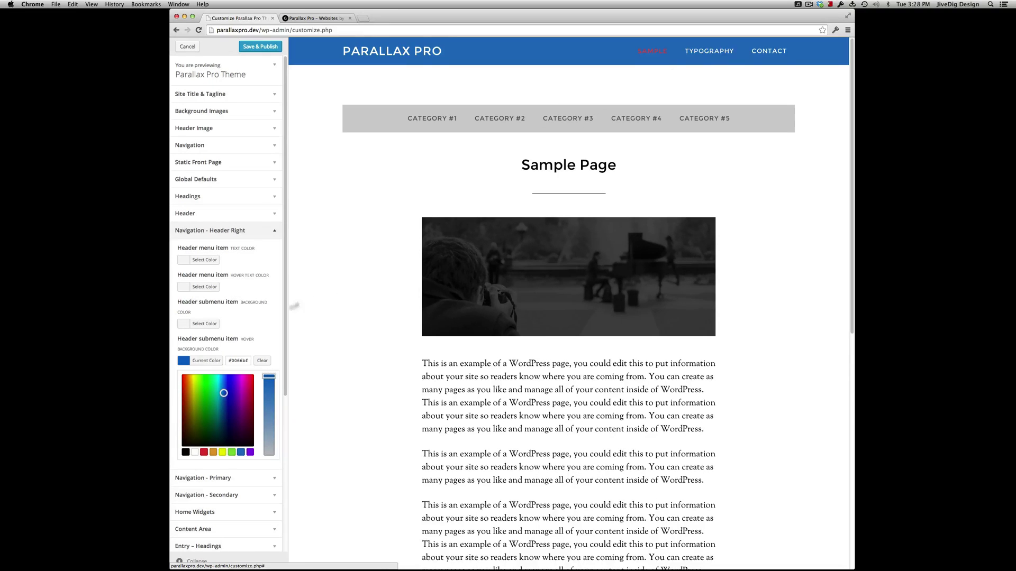
Set the header menu item hover text colour to dark navy #002b6d
{"action": "left_click", "coordinate": [190, 287]}
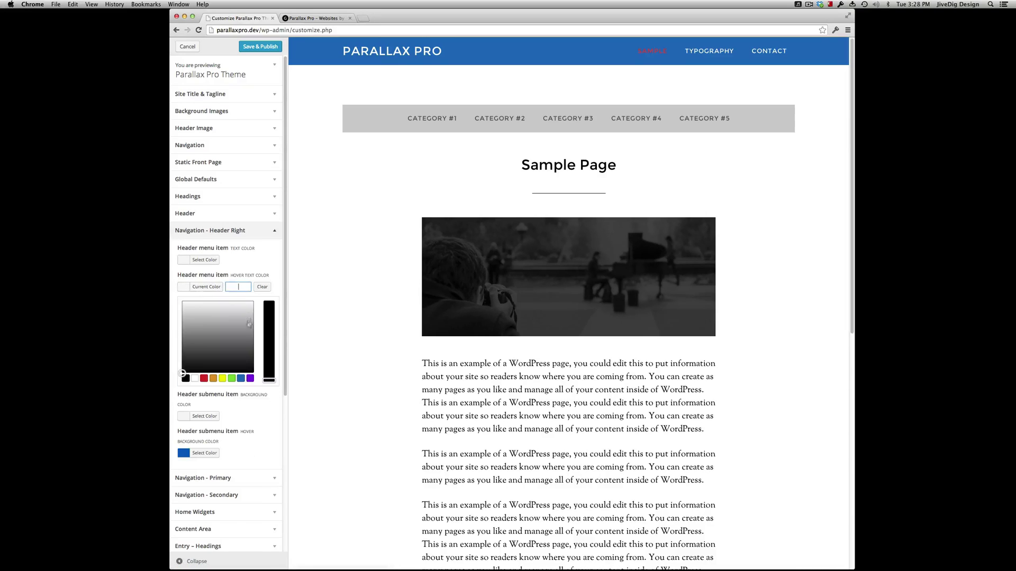
{"action": "left_click", "coordinate": [268, 313]}
{"action": "left_click_drag", "start_coordinate": [268, 312], "coordinate": [264, 278]}
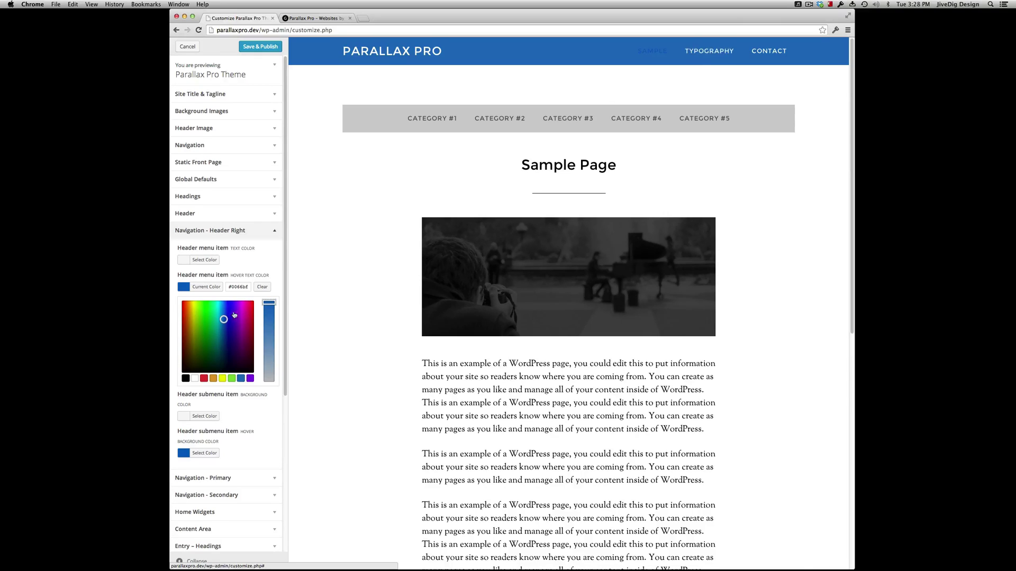
{"action": "left_click_drag", "start_coordinate": [223, 319], "coordinate": [224, 344]}
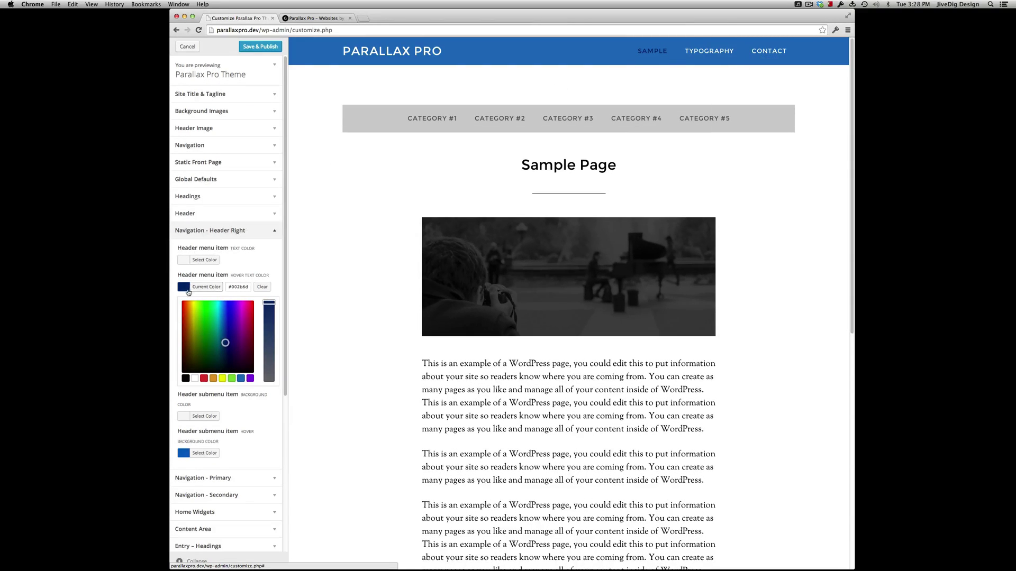
{"action": "left_click", "coordinate": [188, 292]}
Set the Entry – Headings title size to 64 px
{"action": "left_click", "coordinate": [210, 233]}
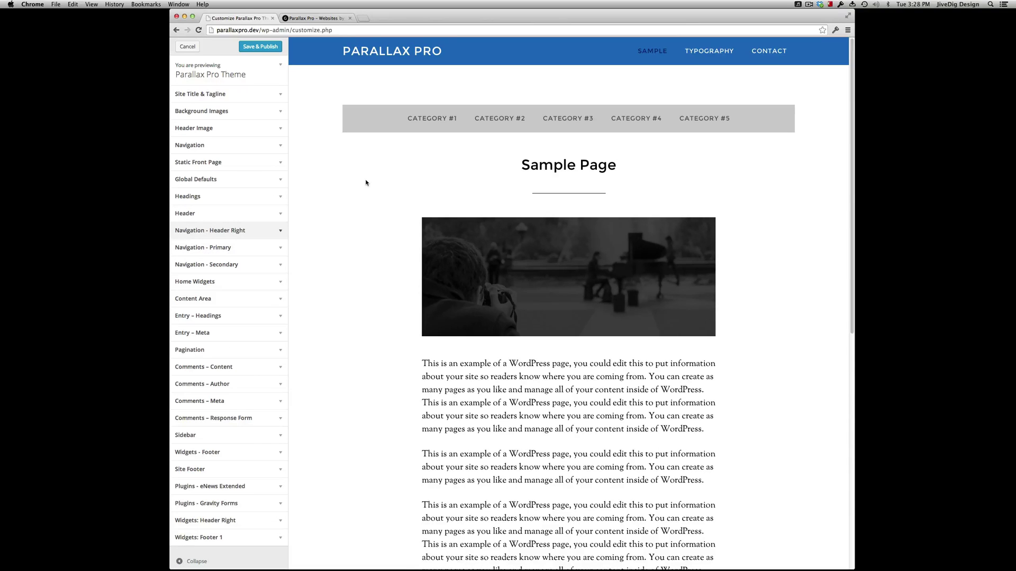
{"action": "scroll", "coordinate": [366, 182], "scroll_direction": "down", "scroll_amount": 15}
{"action": "scroll", "coordinate": [367, 181], "scroll_direction": "up", "scroll_amount": 12}
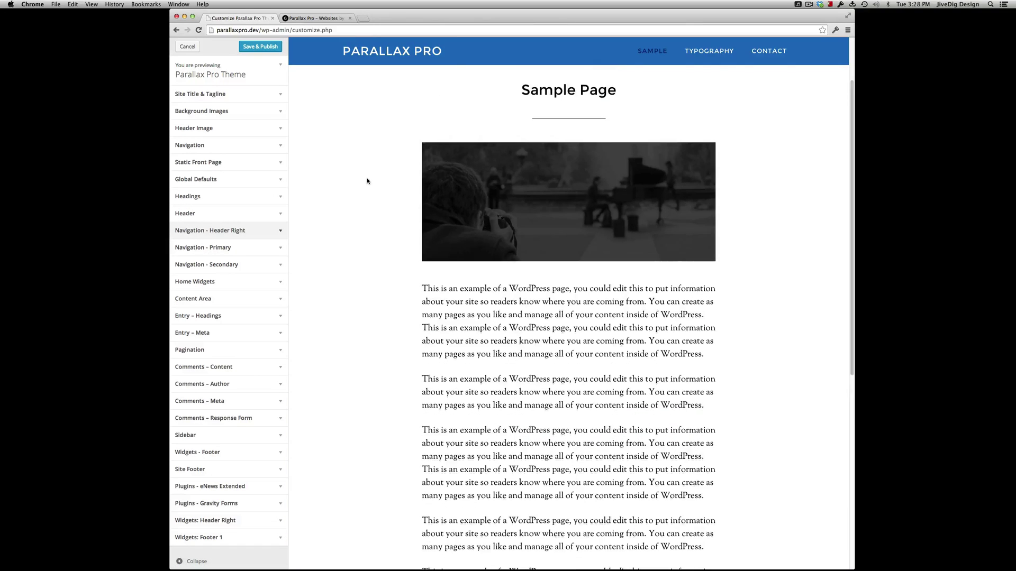
{"action": "left_click", "coordinate": [203, 316]}
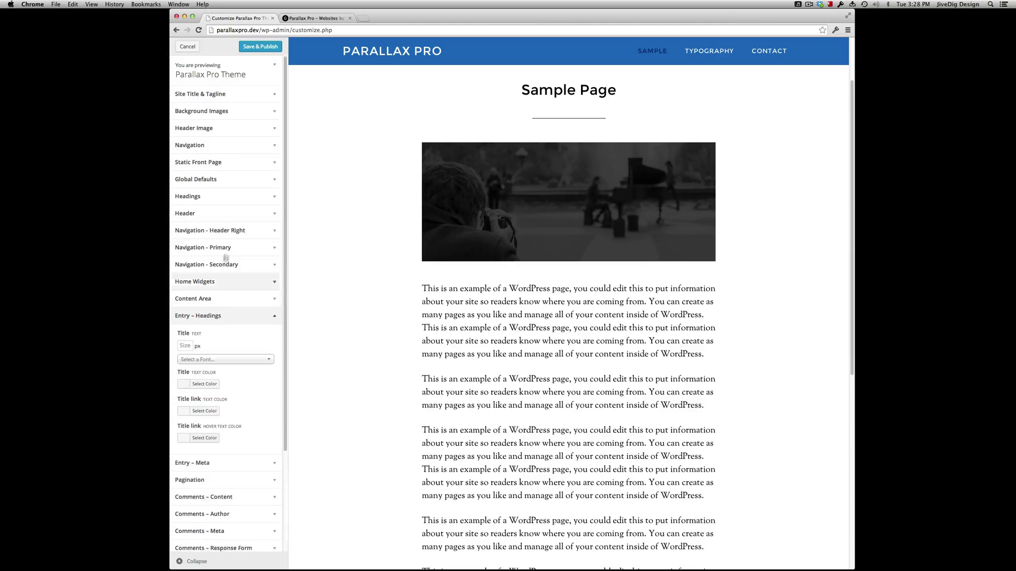
{"action": "scroll", "coordinate": [206, 285], "scroll_direction": "down", "scroll_amount": 3}
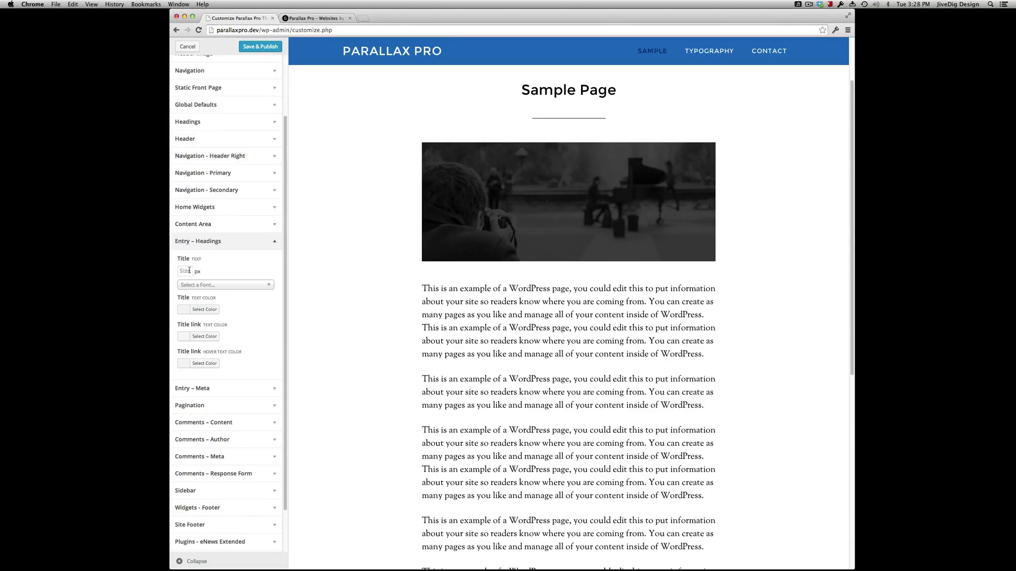
{"action": "left_click", "coordinate": [190, 270]}
{"action": "type", "text": "64"}
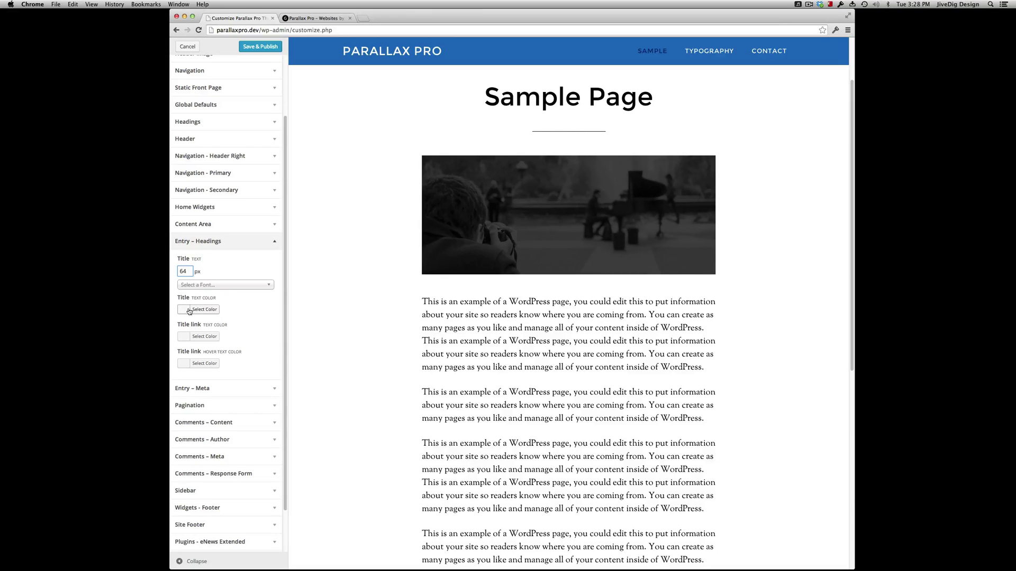
Make the entry title text colour dark grey #5e5e5e
{"action": "left_click", "coordinate": [205, 309]}
{"action": "left_click", "coordinate": [181, 325]}
{"action": "left_click_drag", "start_coordinate": [181, 325], "coordinate": [181, 369]}
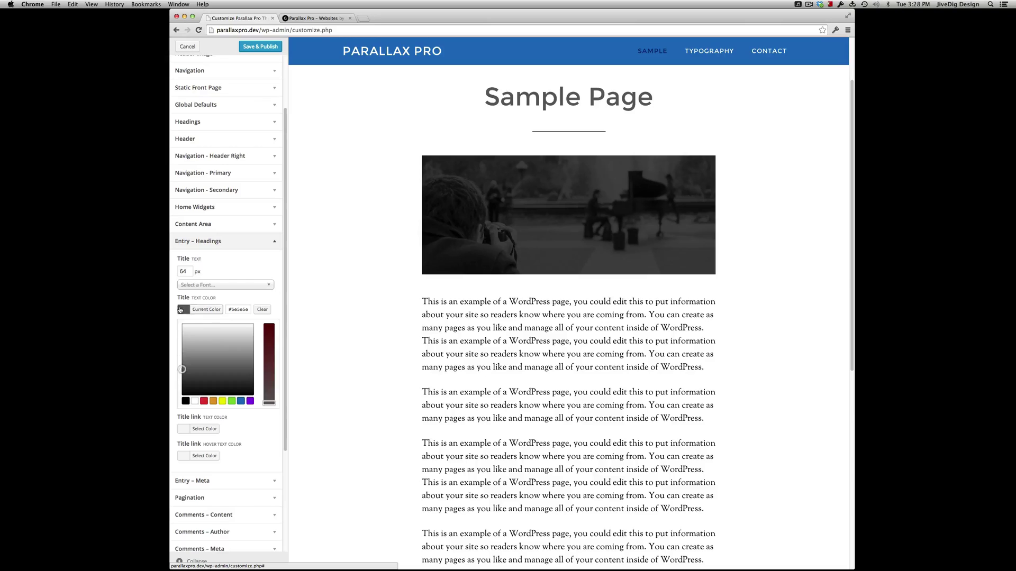
{"action": "left_click", "coordinate": [183, 311]}
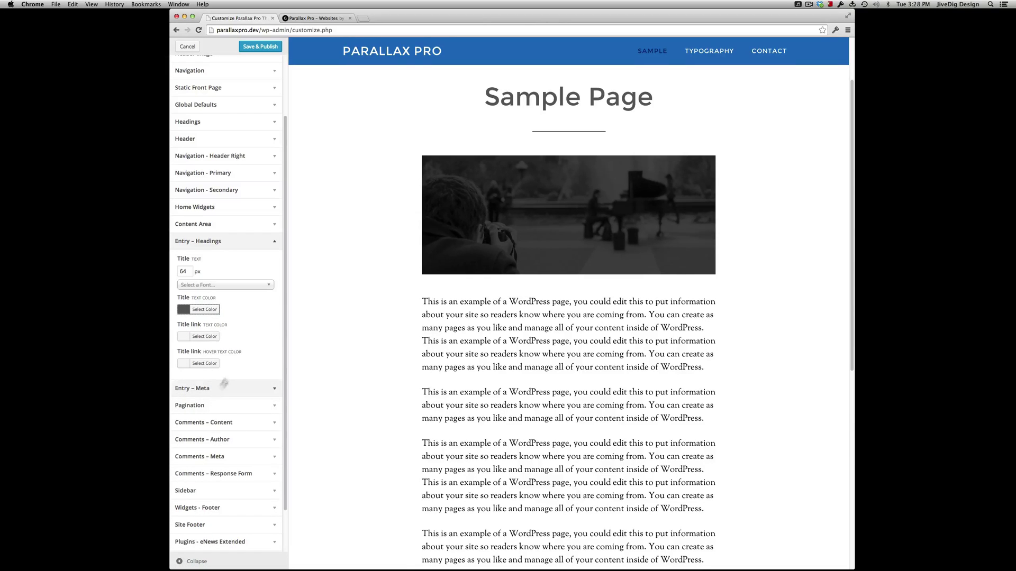
Set the Content Area background to a light grey, then collapse the Content Area section
{"action": "left_click", "coordinate": [222, 224]}
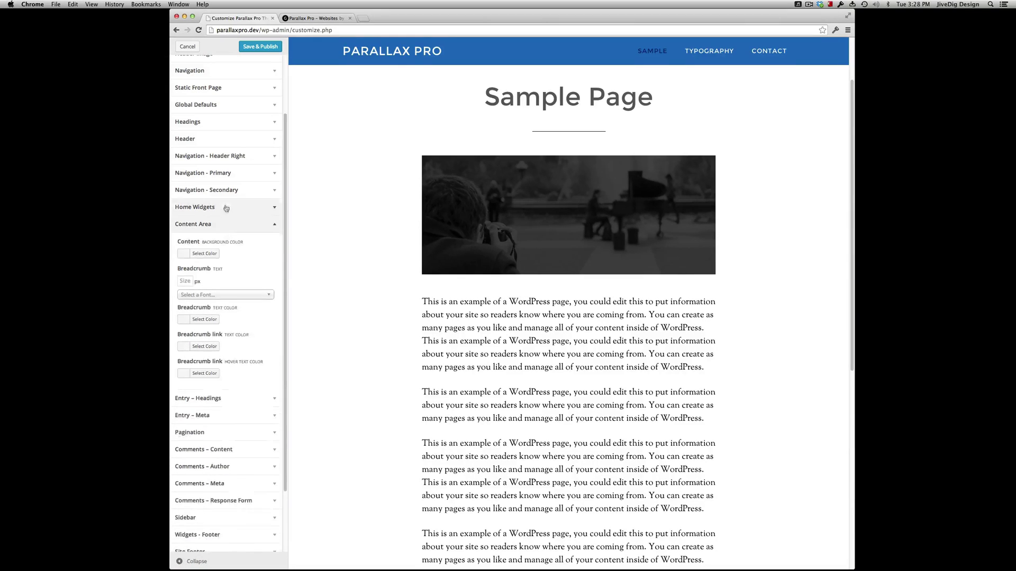
{"action": "scroll", "coordinate": [190, 233], "scroll_direction": "down", "scroll_amount": 1}
{"action": "left_click", "coordinate": [185, 233]}
{"action": "left_click", "coordinate": [182, 245]}
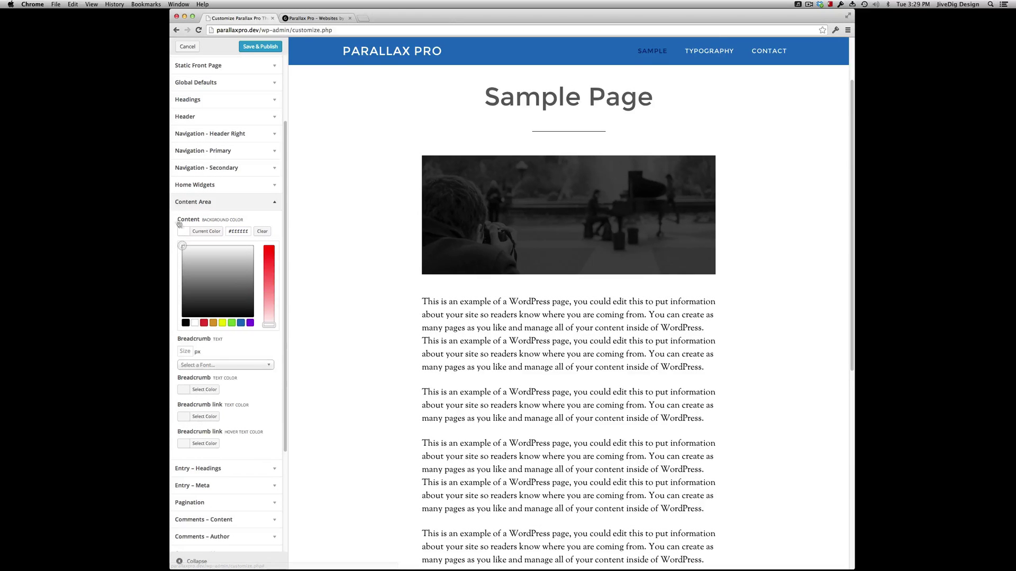
{"action": "left_click", "coordinate": [189, 233]}
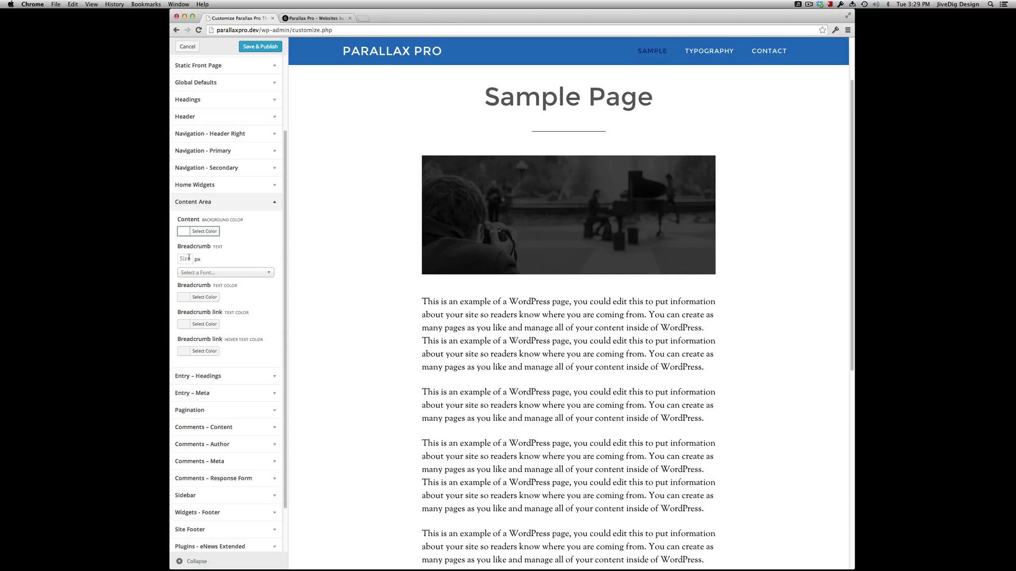
{"action": "scroll", "coordinate": [377, 216], "scroll_direction": "down", "scroll_amount": 3}
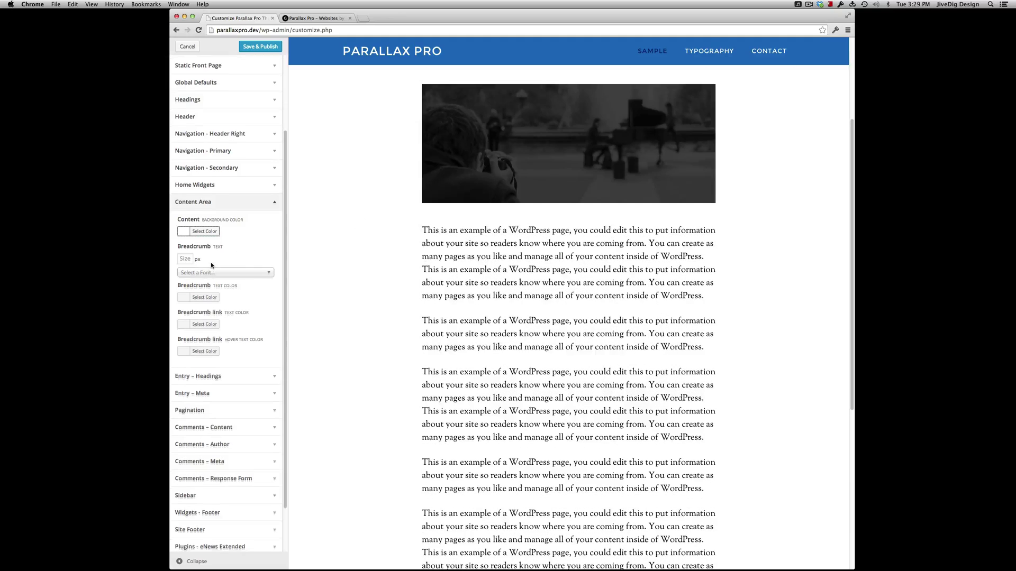
{"action": "scroll", "coordinate": [211, 264], "scroll_direction": "down", "scroll_amount": 2}
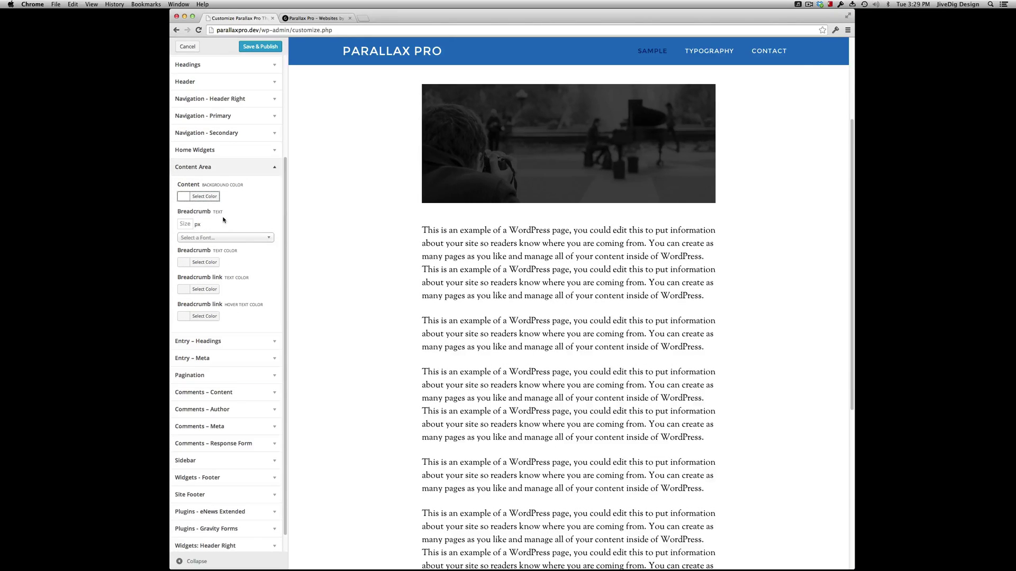
{"action": "left_click", "coordinate": [238, 172]}
{"action": "scroll", "coordinate": [459, 258], "scroll_direction": "up", "scroll_amount": 3}
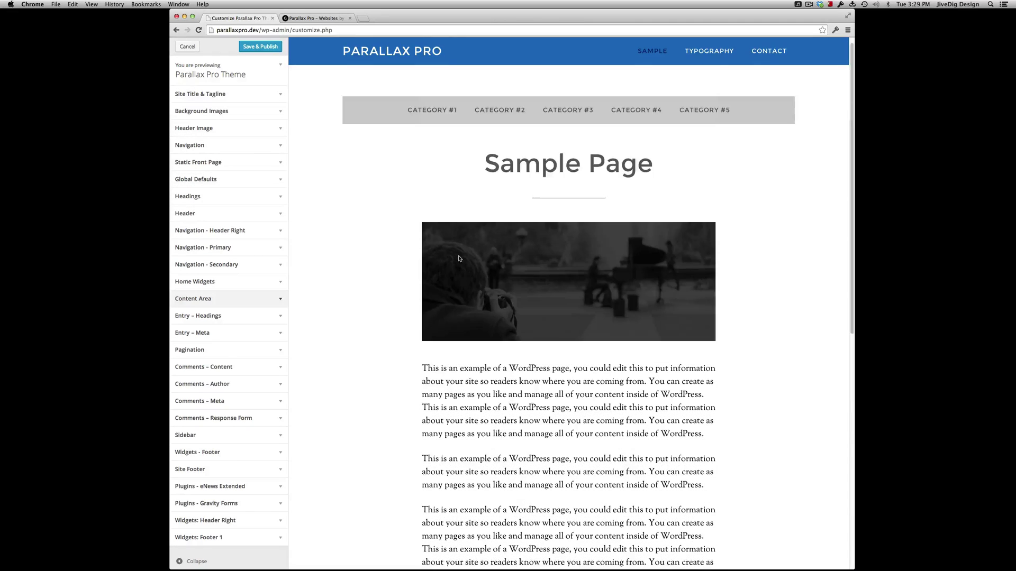
Enter 18 px as the Global Defaults body text size
{"action": "left_click", "coordinate": [188, 180]}
{"action": "left_click", "coordinate": [182, 237]}
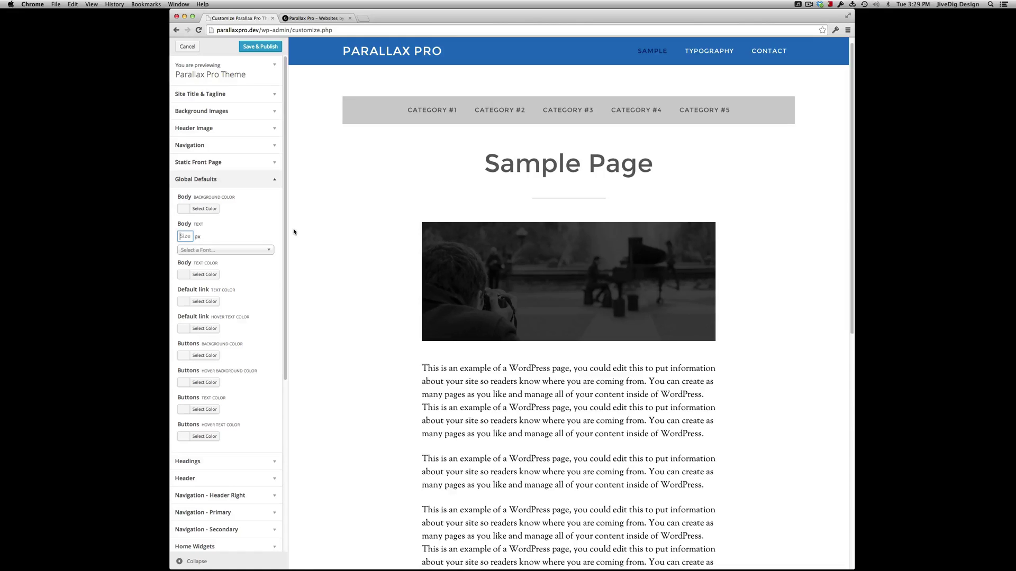
{"action": "type", "text": "14"}
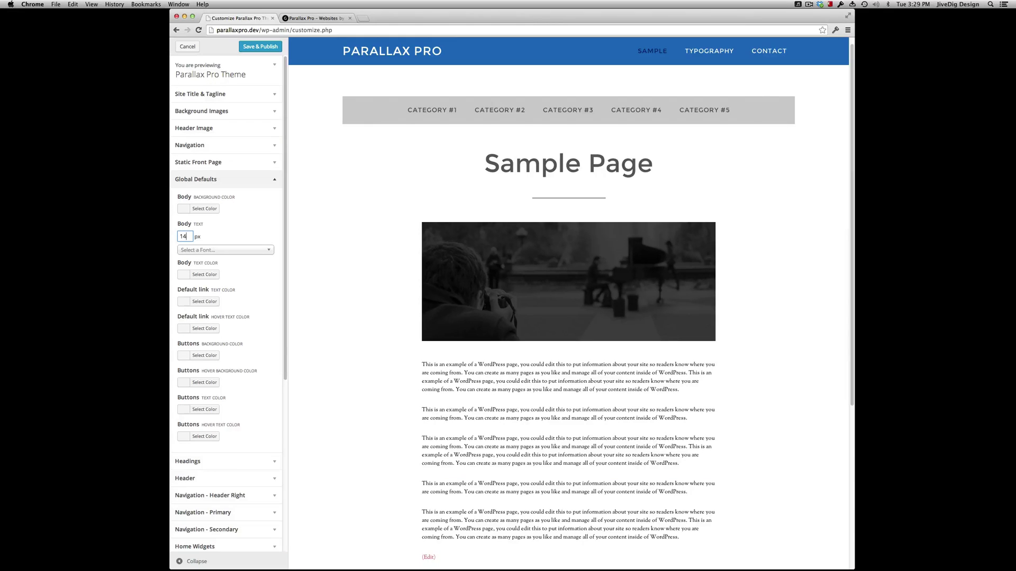
{"action": "type", "text": "8"}
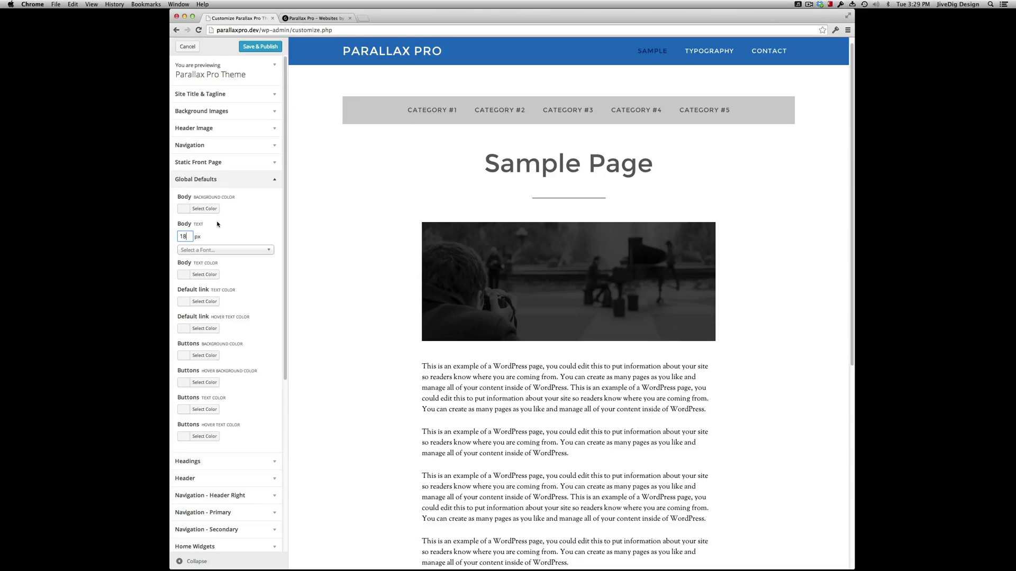
{"action": "left_click", "coordinate": [227, 181]}
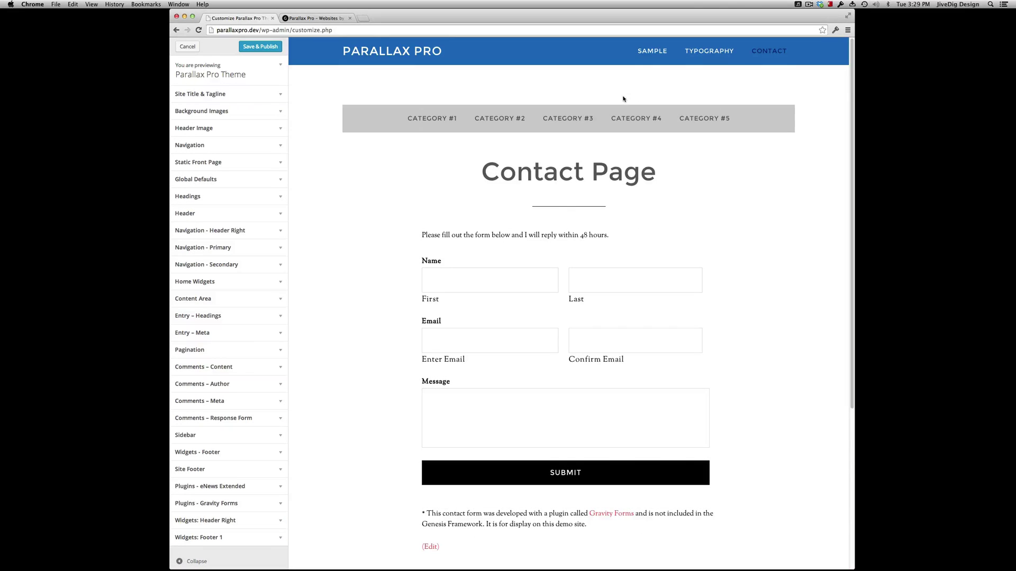
Expand Plugins – Gravity Forms to reveal its label, field and guide colour options
{"action": "scroll", "coordinate": [551, 190], "scroll_direction": "down", "scroll_amount": 2}
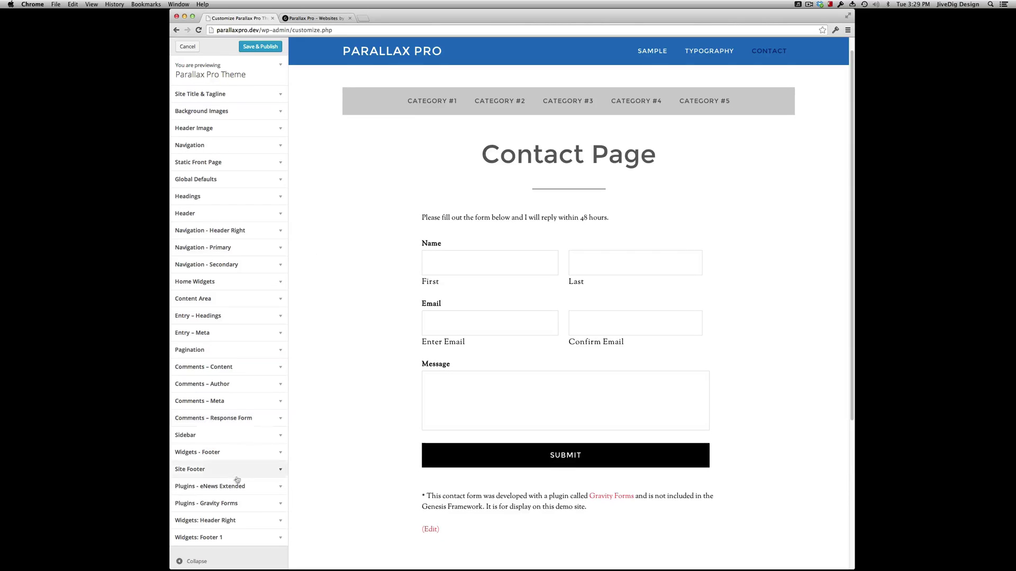
{"action": "left_click", "coordinate": [223, 503]}
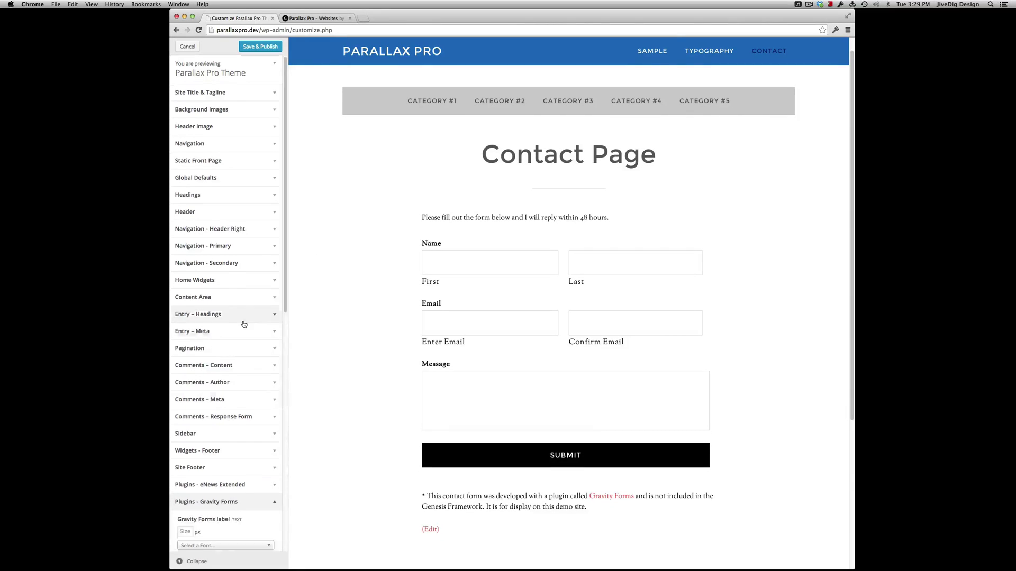
{"action": "scroll", "coordinate": [243, 322], "scroll_direction": "down", "scroll_amount": 2}
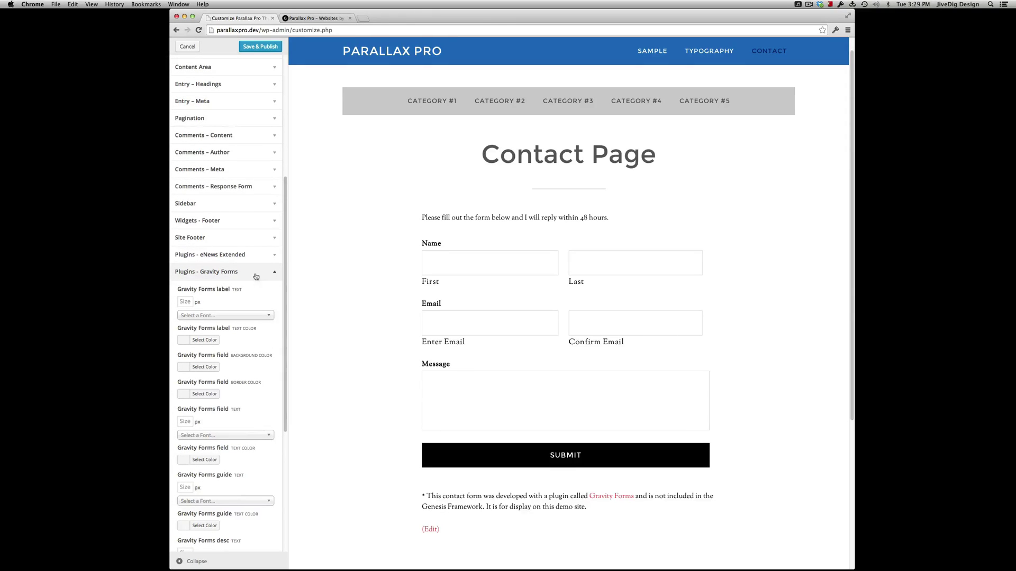
{"action": "scroll", "coordinate": [403, 268], "scroll_direction": "down", "scroll_amount": 1}
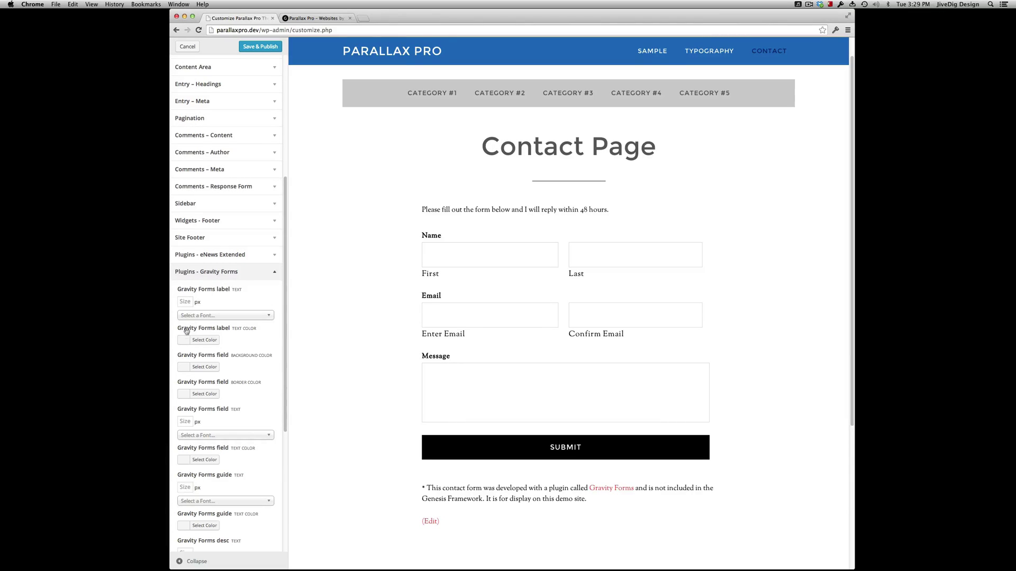
Make the Gravity Forms field background near-black
{"action": "left_click", "coordinate": [187, 367]}
{"action": "left_click_drag", "start_coordinate": [191, 390], "coordinate": [182, 454]}
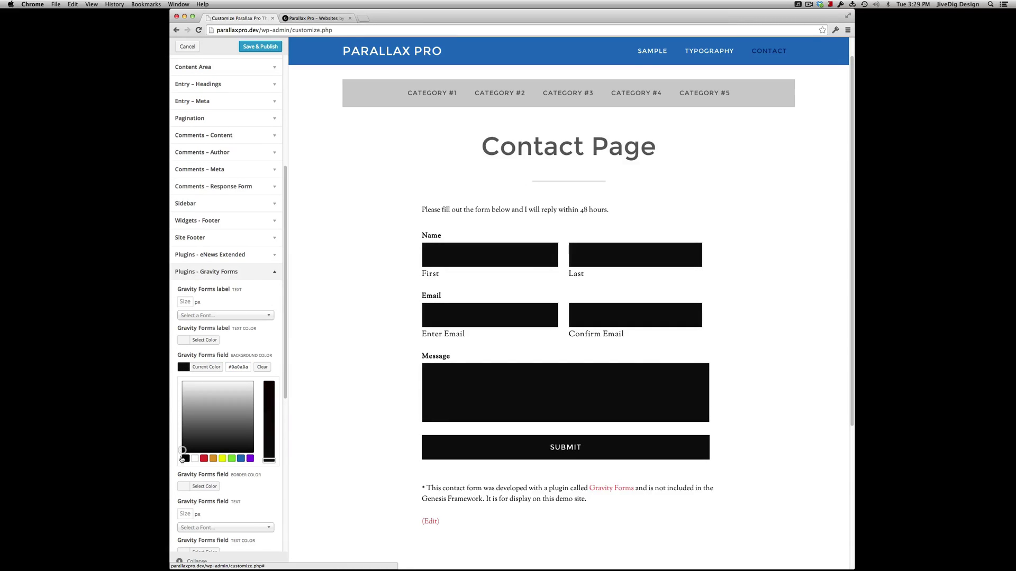
{"action": "left_click", "coordinate": [184, 367]}
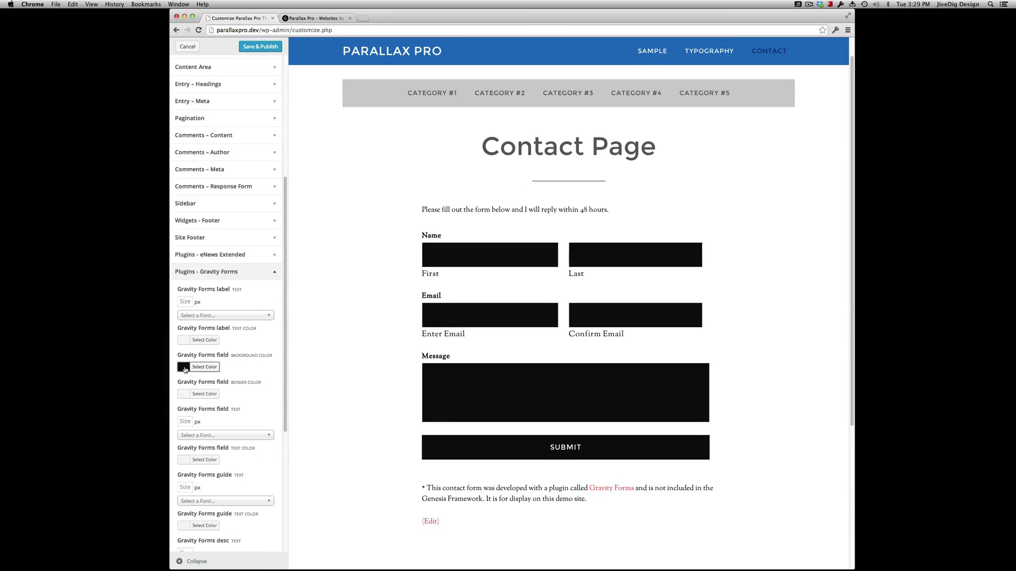
Set the Gravity Forms label text colour to near-white #eeeeee
{"action": "left_click", "coordinate": [453, 261]}
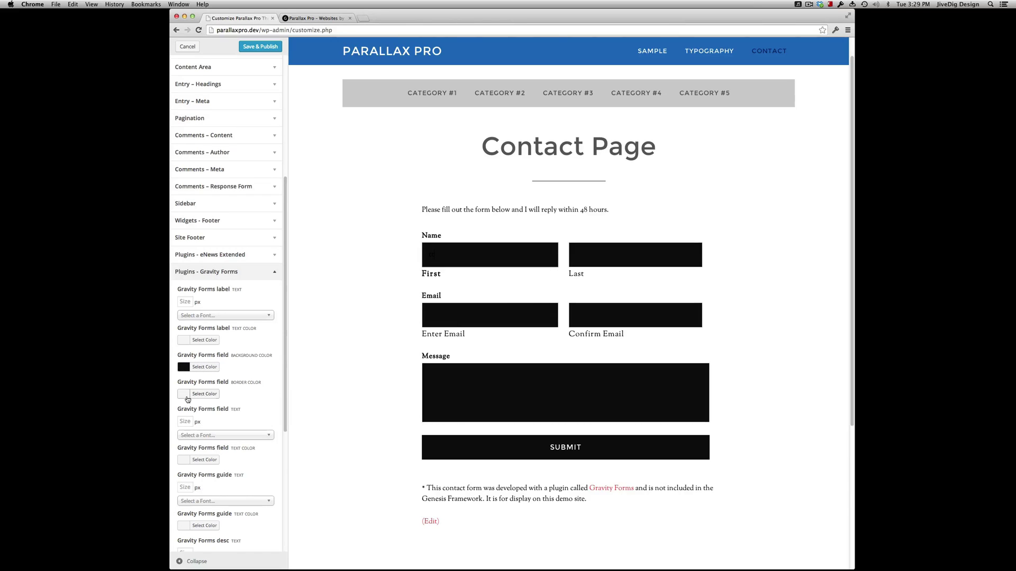
{"action": "left_click", "coordinate": [184, 341]}
{"action": "left_click", "coordinate": [185, 354]}
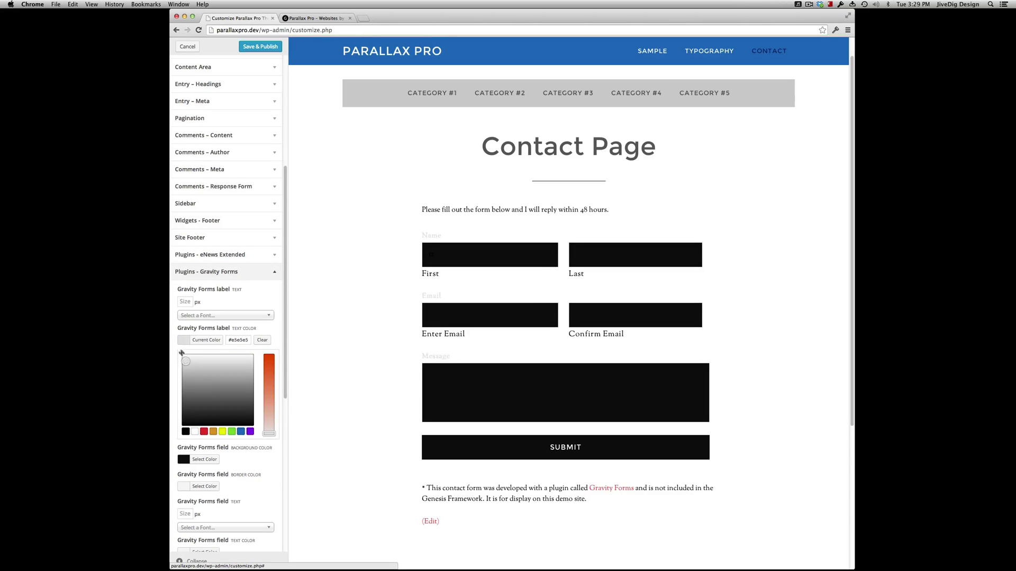
{"action": "left_click", "coordinate": [460, 254]}
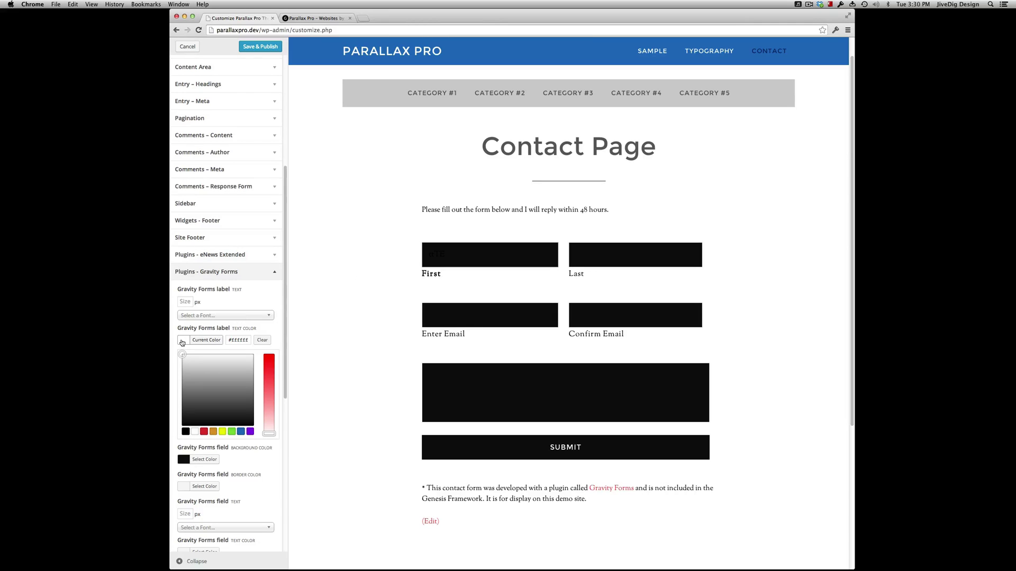
Set the field text colour to #eeeeee and type a test name in the First field
{"action": "scroll", "coordinate": [250, 403], "scroll_direction": "down", "scroll_amount": 5}
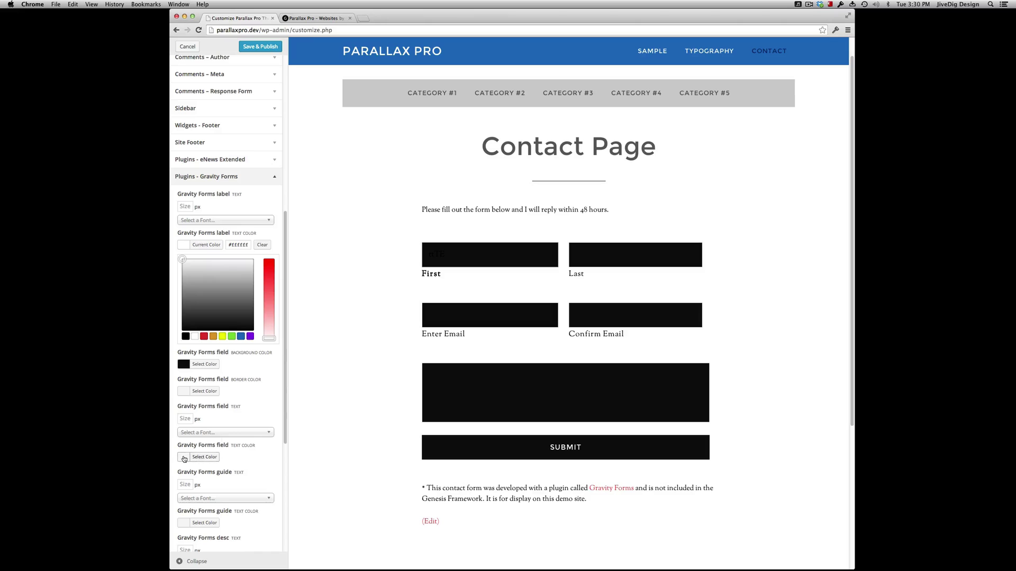
{"action": "left_click", "coordinate": [187, 457]}
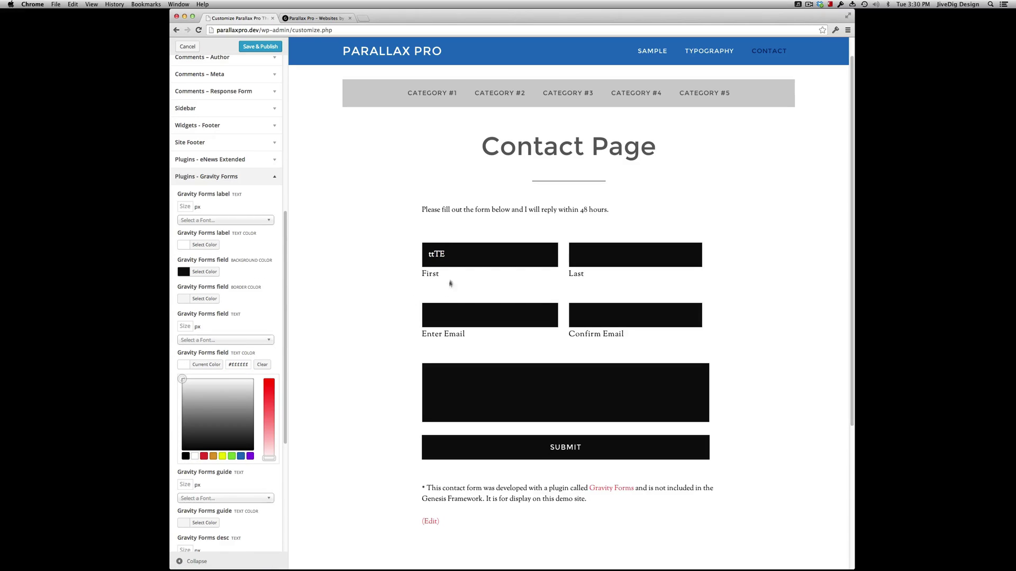
{"action": "left_click_drag", "start_coordinate": [448, 255], "coordinate": [433, 235]}
{"action": "type", "text": "Ni"}
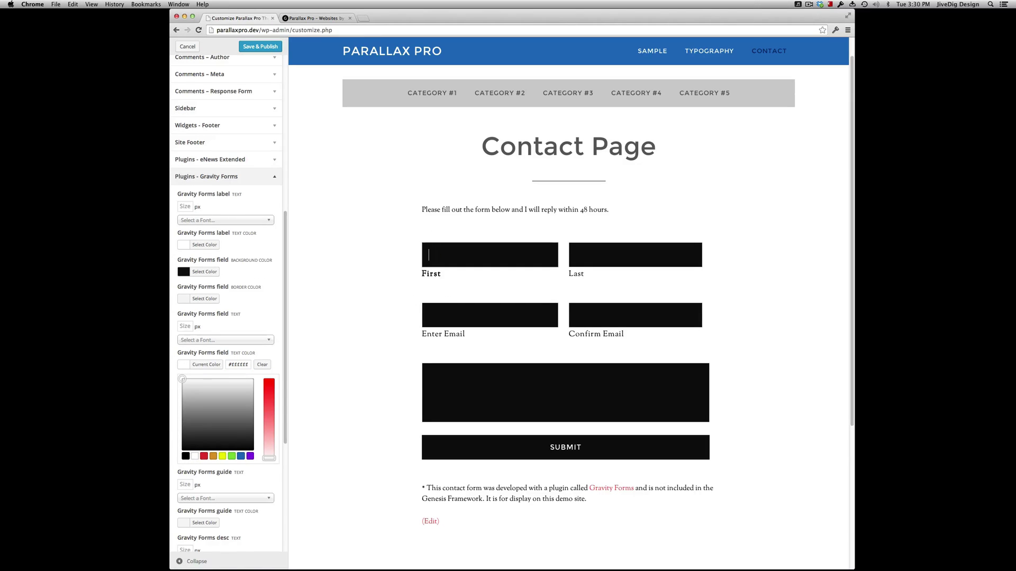
{"action": "type", "text": "Mike"}
{"action": "left_click", "coordinate": [384, 274]}
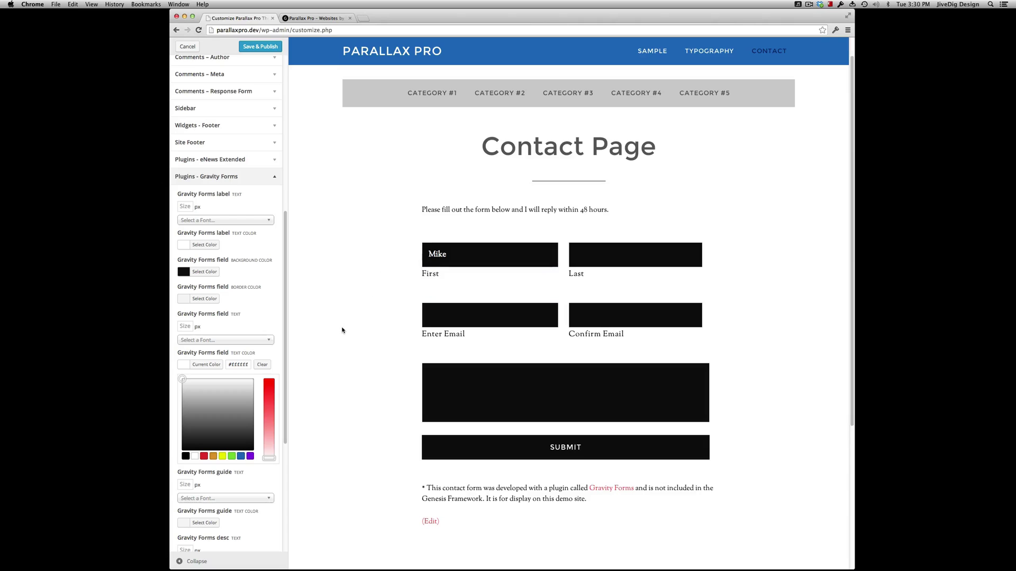
Make the SUBMIT button background the red preset #dd3333
{"action": "scroll", "coordinate": [342, 330], "scroll_direction": "down", "scroll_amount": 1}
{"action": "scroll", "coordinate": [248, 378], "scroll_direction": "down", "scroll_amount": 8}
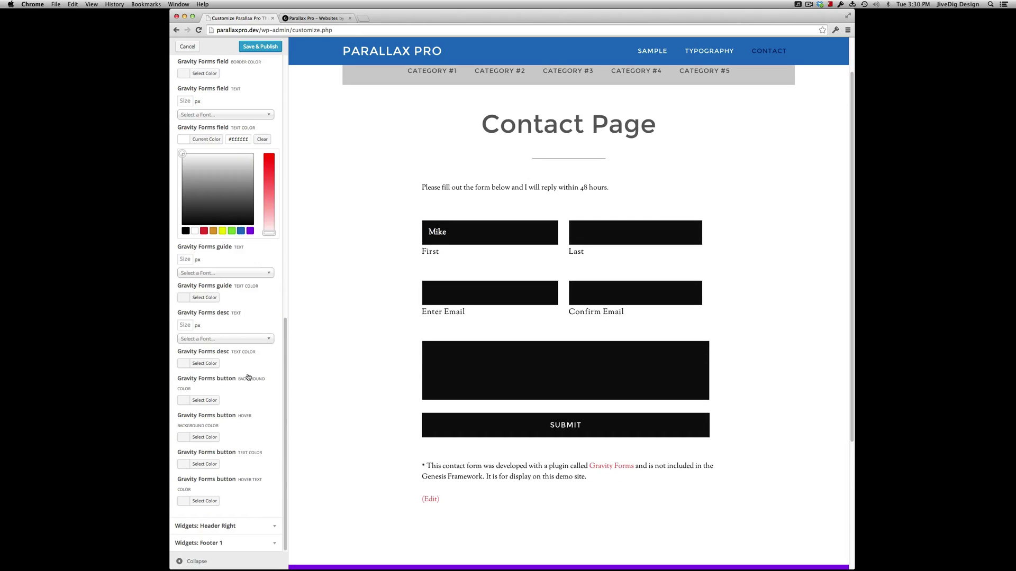
{"action": "left_click", "coordinate": [186, 402]}
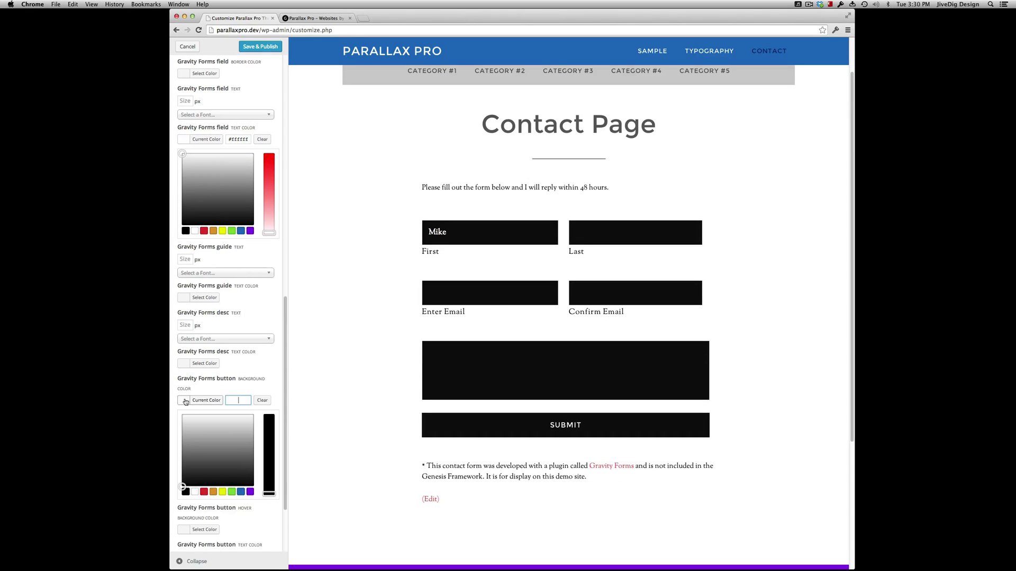
{"action": "left_click", "coordinate": [205, 492]}
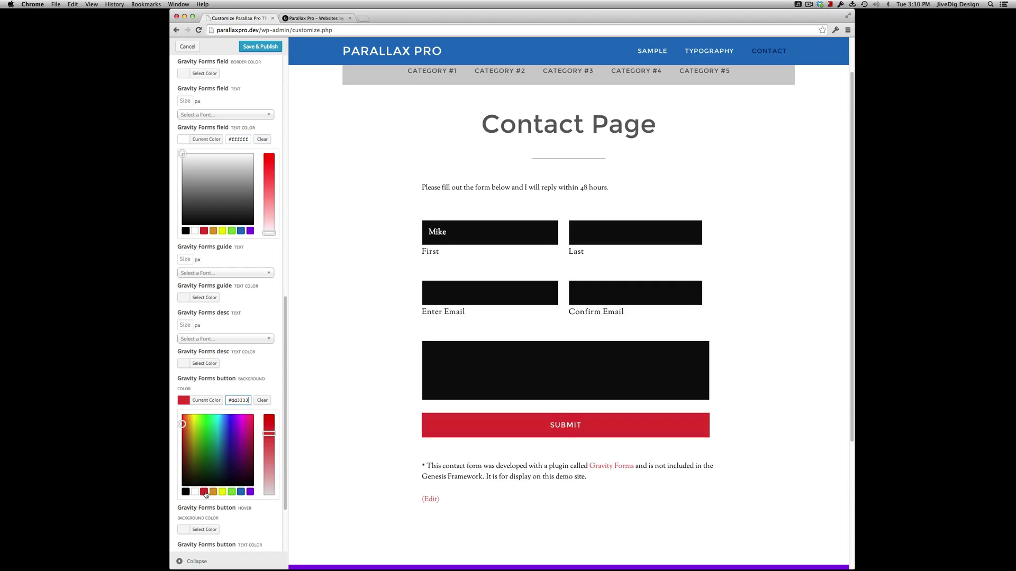
Set the button hover background to lighter red #dd6868
{"action": "left_click", "coordinate": [183, 401]}
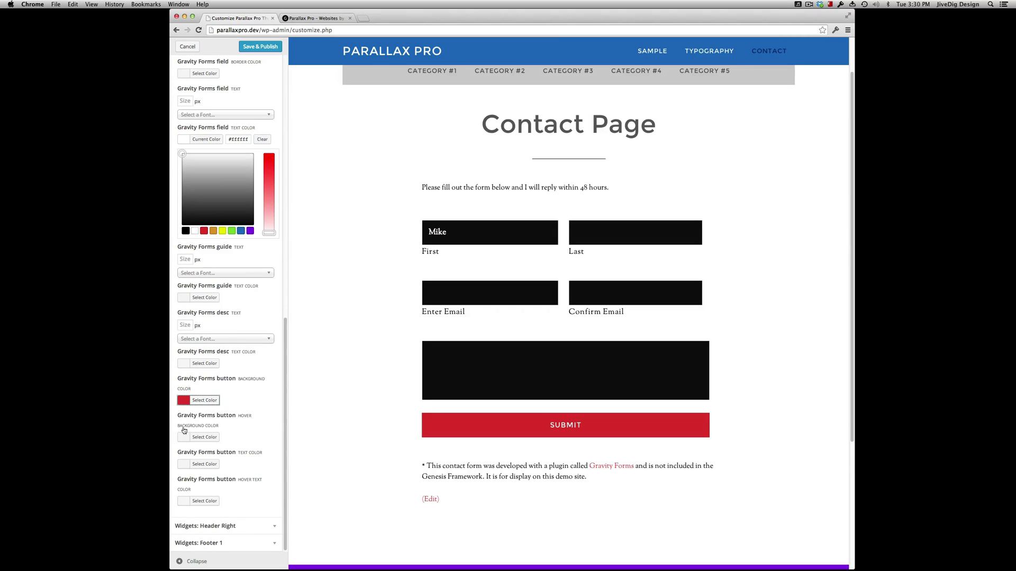
{"action": "left_click", "coordinate": [204, 437]}
{"action": "left_click", "coordinate": [204, 529]}
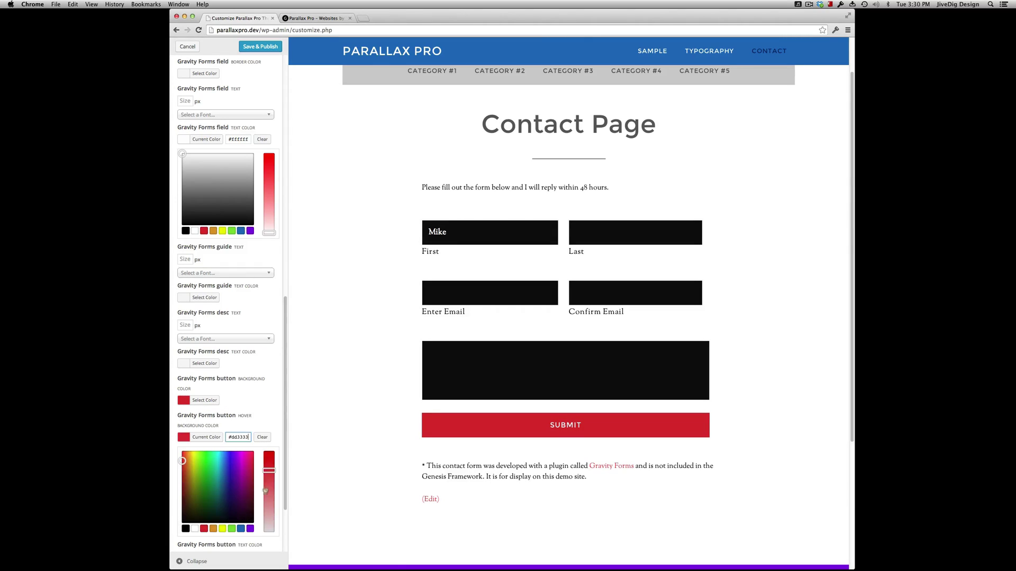
{"action": "left_click_drag", "start_coordinate": [269, 475], "coordinate": [268, 490]}
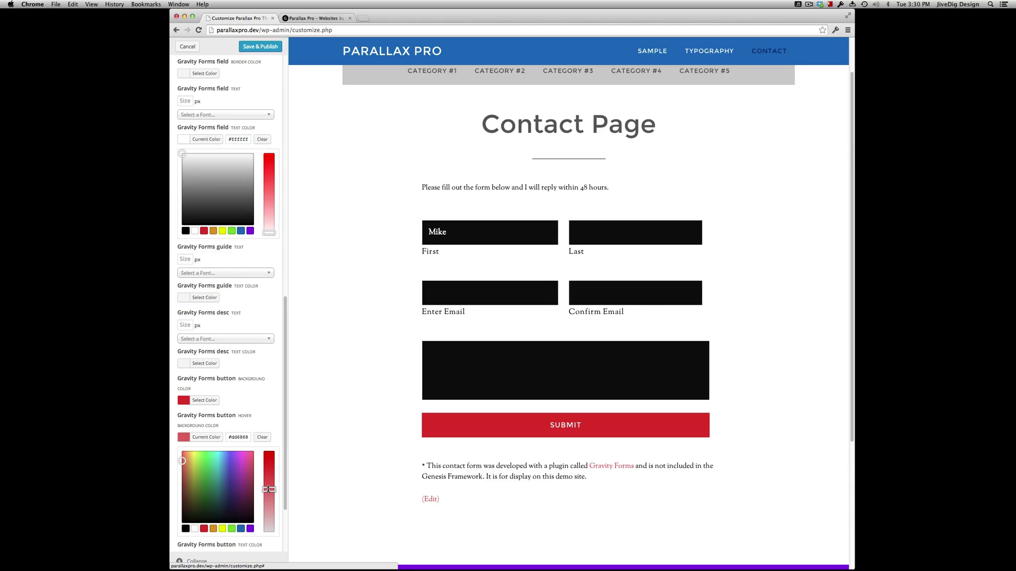
{"action": "scroll", "coordinate": [350, 428], "scroll_direction": "down", "scroll_amount": 4}
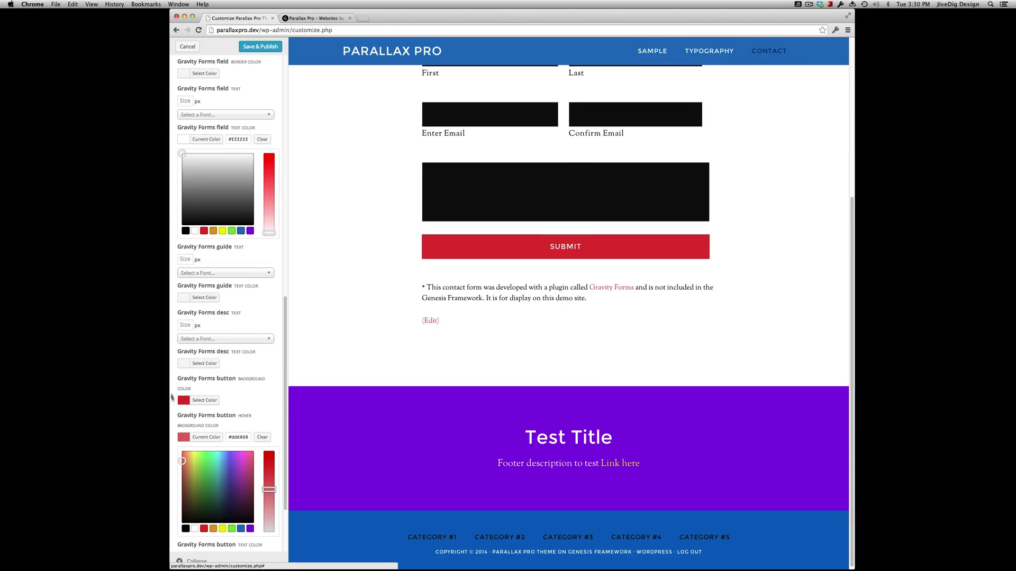
{"action": "left_click", "coordinate": [185, 439]}
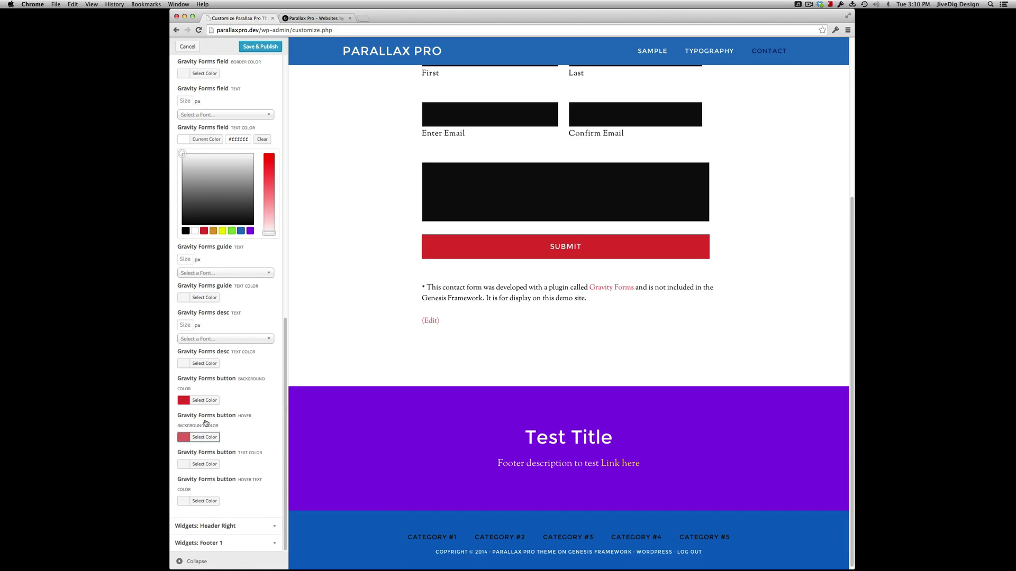
{"action": "scroll", "coordinate": [388, 391], "scroll_direction": "up", "scroll_amount": 5}
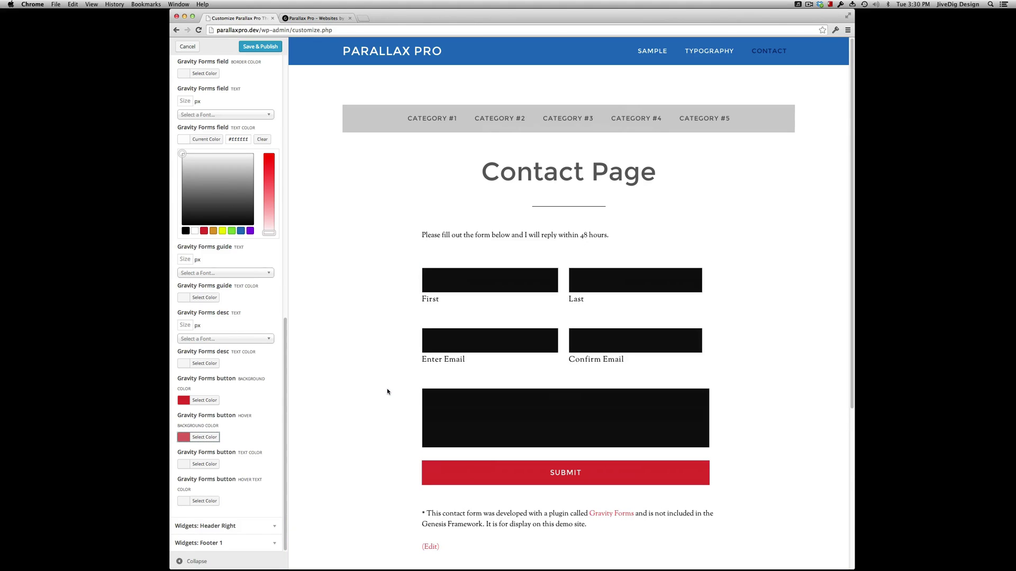
Open the Contact page on the live site
{"action": "left_click", "coordinate": [304, 21]}
{"action": "scroll", "coordinate": [582, 211], "scroll_direction": "up", "scroll_amount": 15}
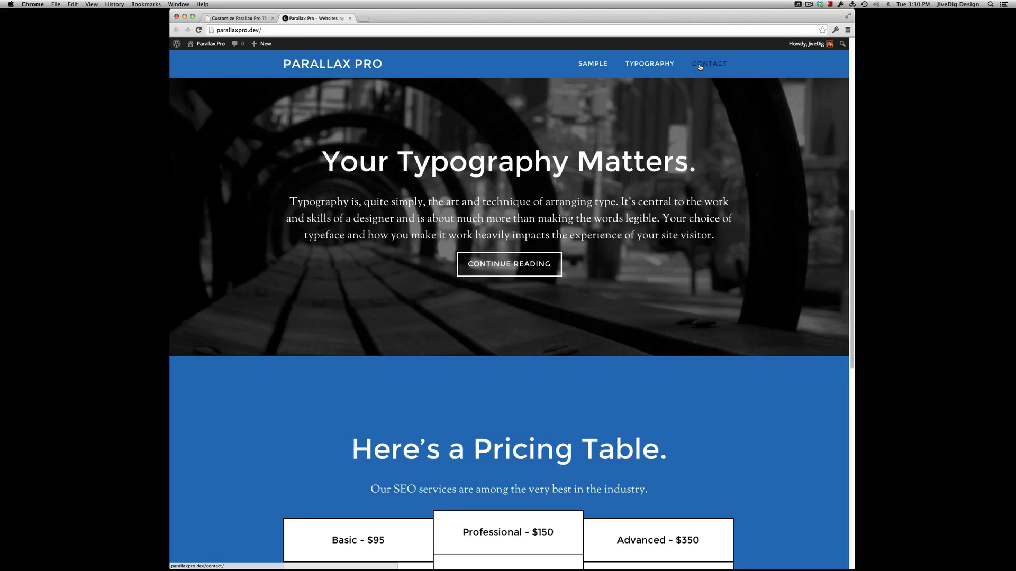
{"action": "left_click", "coordinate": [709, 64]}
{"action": "scroll", "coordinate": [573, 175], "scroll_direction": "down", "scroll_amount": 5}
{"action": "scroll", "coordinate": [555, 179], "scroll_direction": "up", "scroll_amount": 1}
Type a test name into the live form's First field, then close the customizer
{"action": "left_click", "coordinate": [476, 142]}
{"action": "scroll", "coordinate": [477, 168], "scroll_direction": "up", "scroll_amount": 4}
{"action": "left_click", "coordinate": [454, 288]}
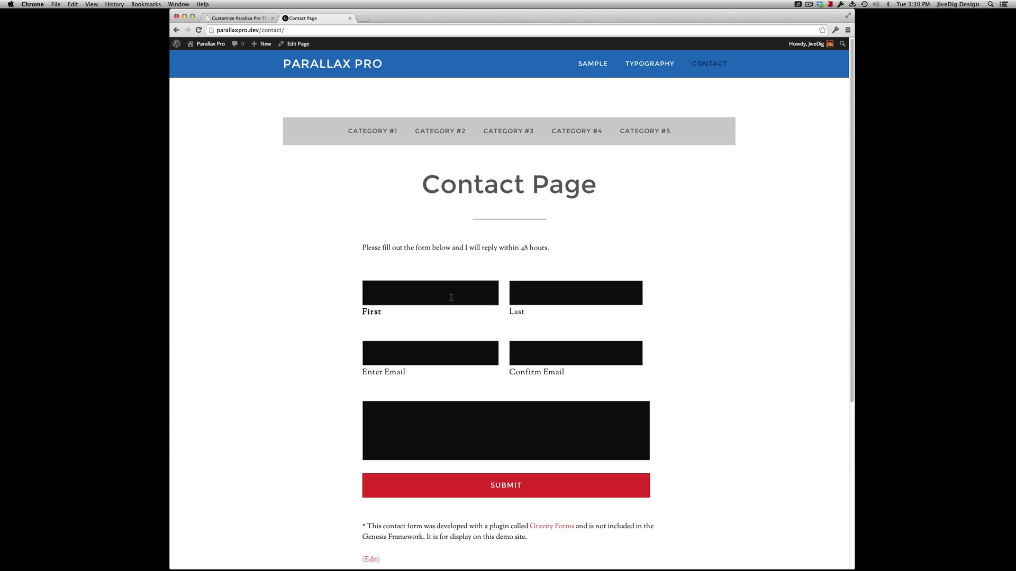
{"action": "type", "text": "Mike"}
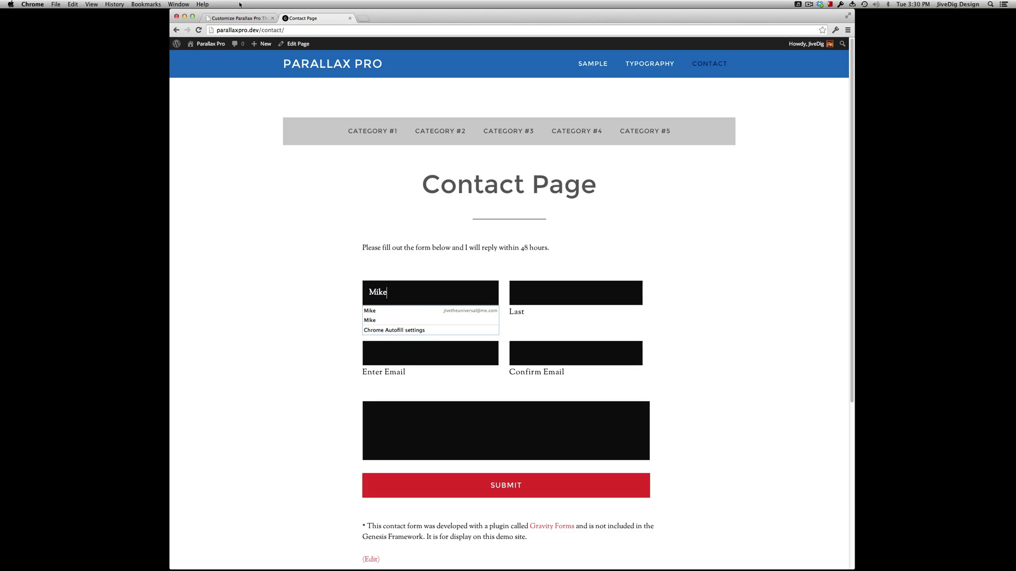
{"action": "left_click", "coordinate": [238, 16]}
{"action": "left_click", "coordinate": [185, 48]}
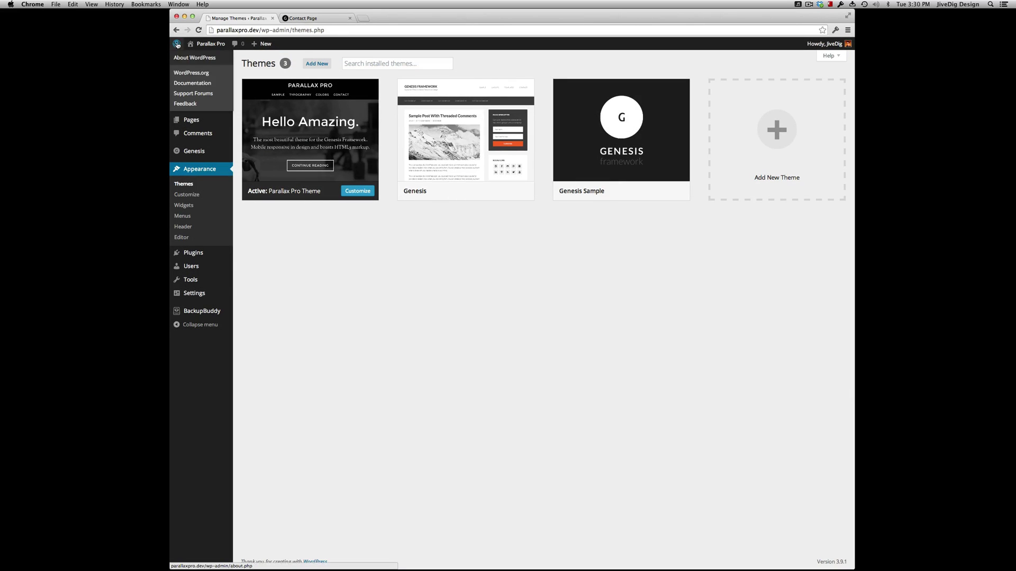
Review the live Contact page in its current custom styling
{"action": "left_click", "coordinate": [310, 17]}
{"action": "scroll", "coordinate": [505, 205], "scroll_direction": "down", "scroll_amount": 5}
{"action": "scroll", "coordinate": [505, 205], "scroll_direction": "up", "scroll_amount": 5}
Reset the Styles Customizer settings by confirming with RESET and saving, then view the Contact page
{"action": "left_click", "coordinate": [238, 18]}
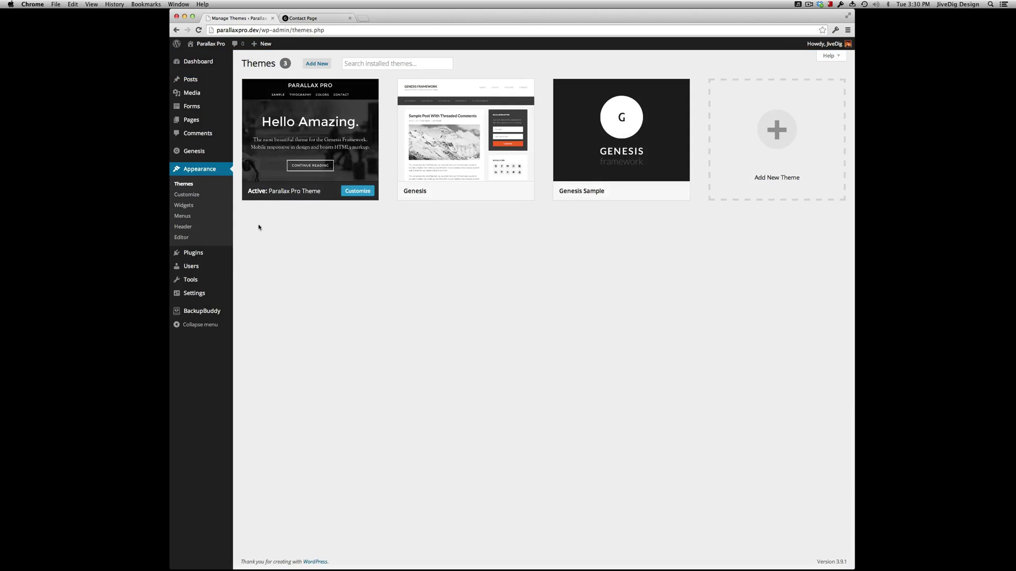
{"action": "mouse_move", "coordinate": [211, 293]}
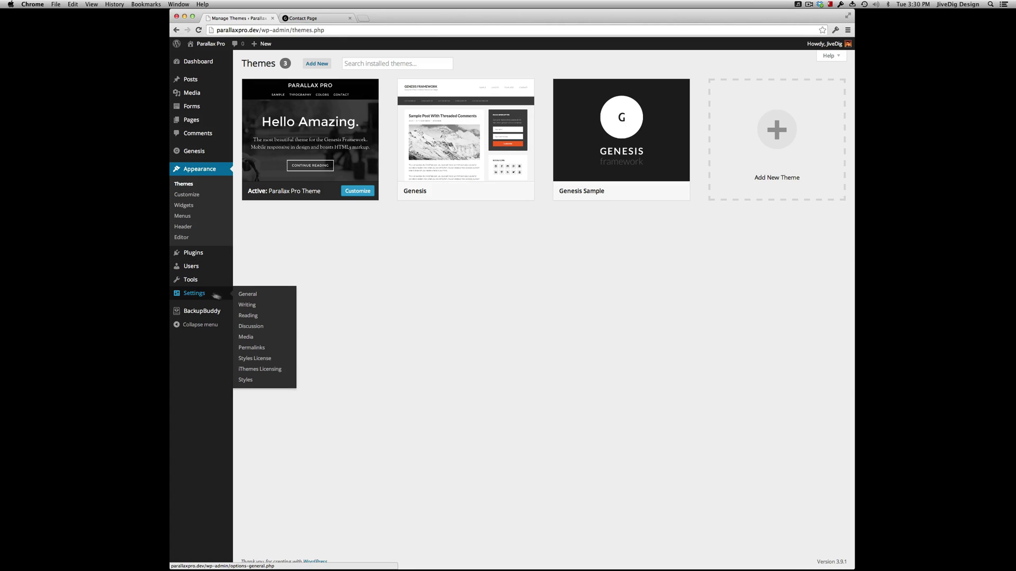
{"action": "left_click", "coordinate": [261, 380]}
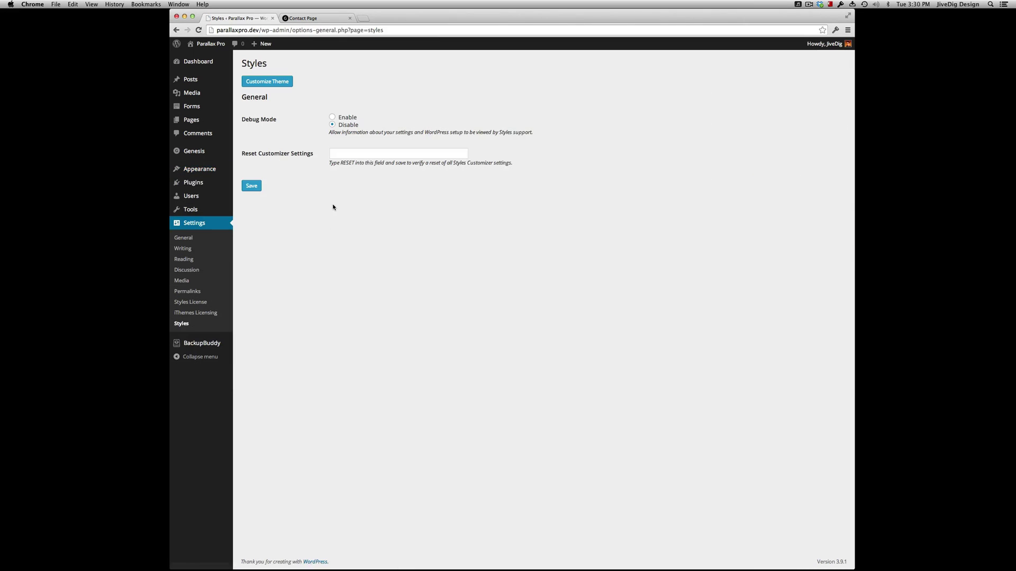
{"action": "left_click", "coordinate": [341, 154]}
{"action": "type", "text": "RESET"}
{"action": "left_click", "coordinate": [356, 222]}
{"action": "left_click", "coordinate": [259, 186]}
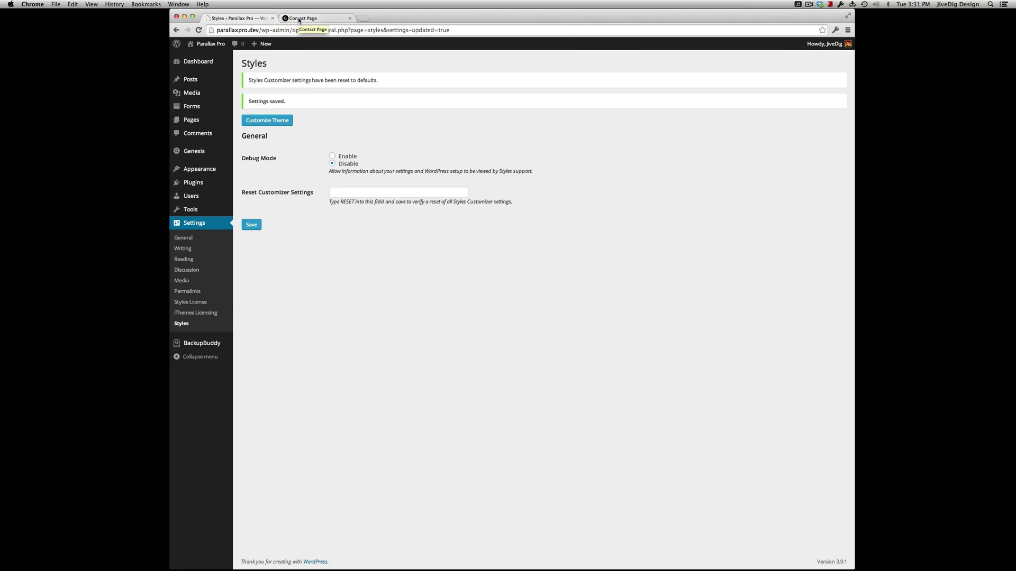
{"action": "left_click", "coordinate": [299, 18]}
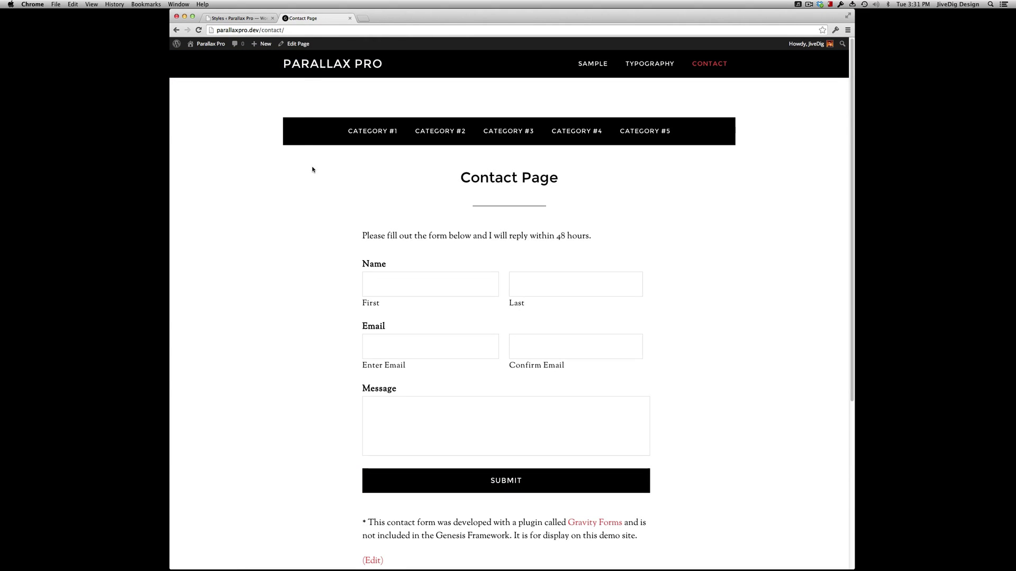
Scroll through the home page's default styling, then go back to the Styles settings page
{"action": "left_click", "coordinate": [313, 66]}
{"action": "scroll", "coordinate": [379, 211], "scroll_direction": "down", "scroll_amount": 3}
{"action": "scroll", "coordinate": [380, 215], "scroll_direction": "up", "scroll_amount": 10}
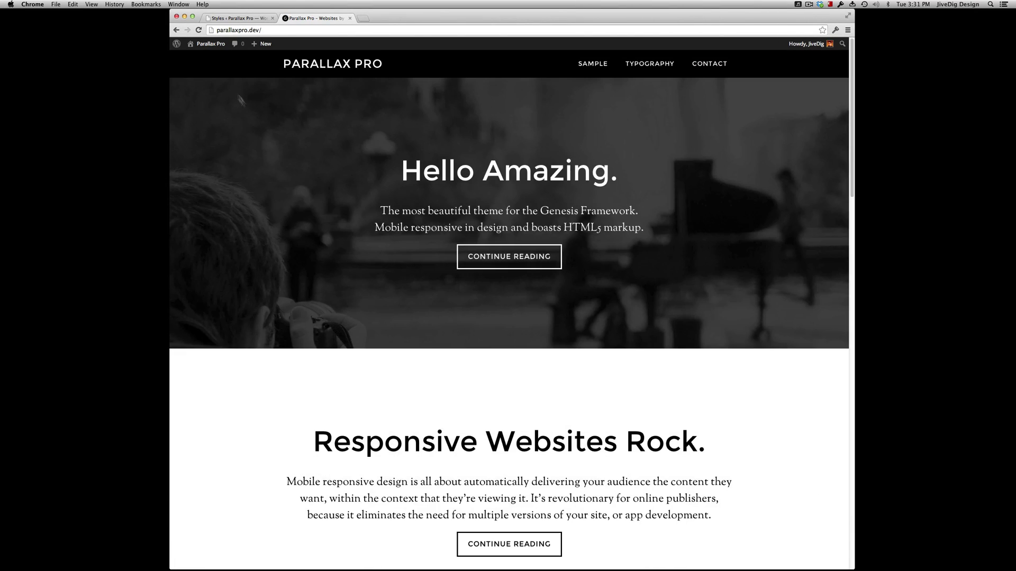
{"action": "left_click", "coordinate": [228, 21]}
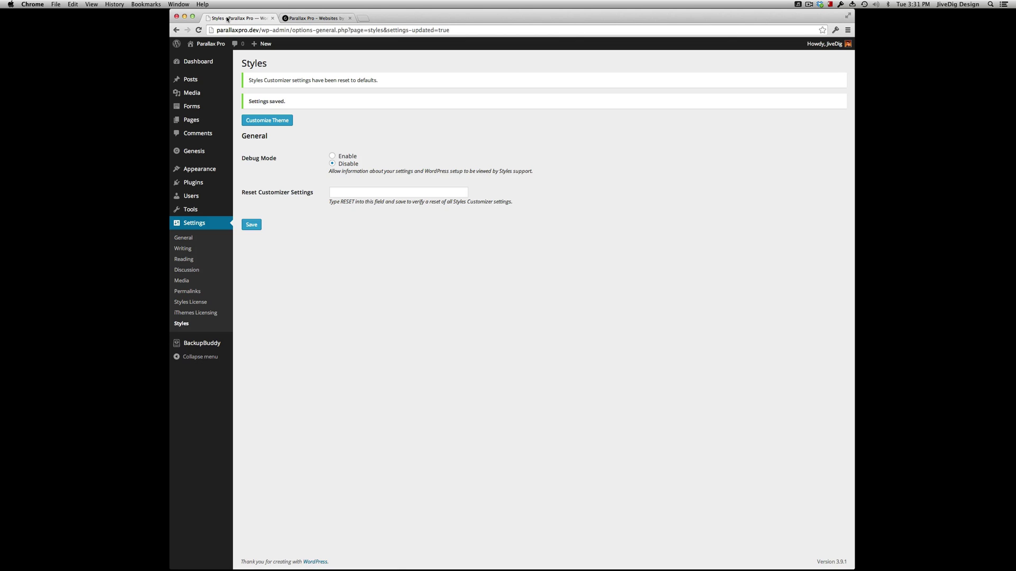